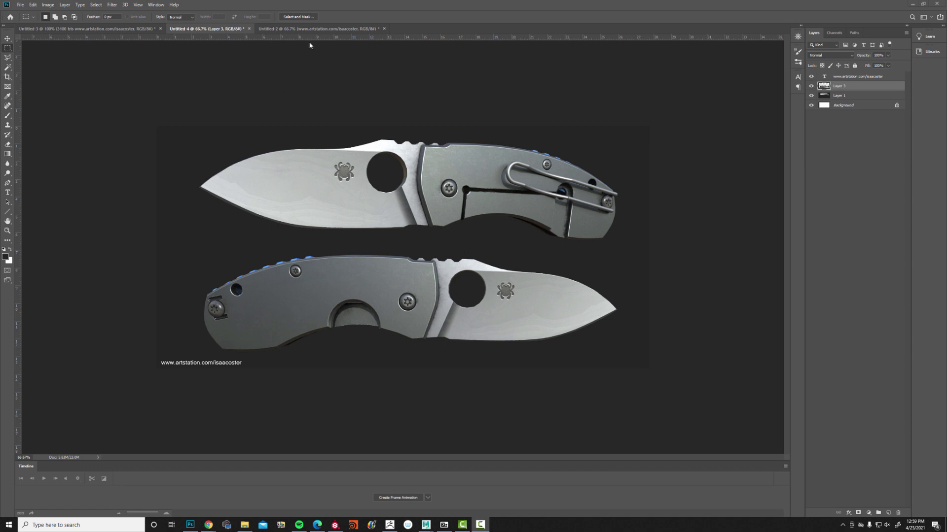
Step: Review the knife presentation images across the open documents, including the wireframe with its UV layout
left_click(311, 29)
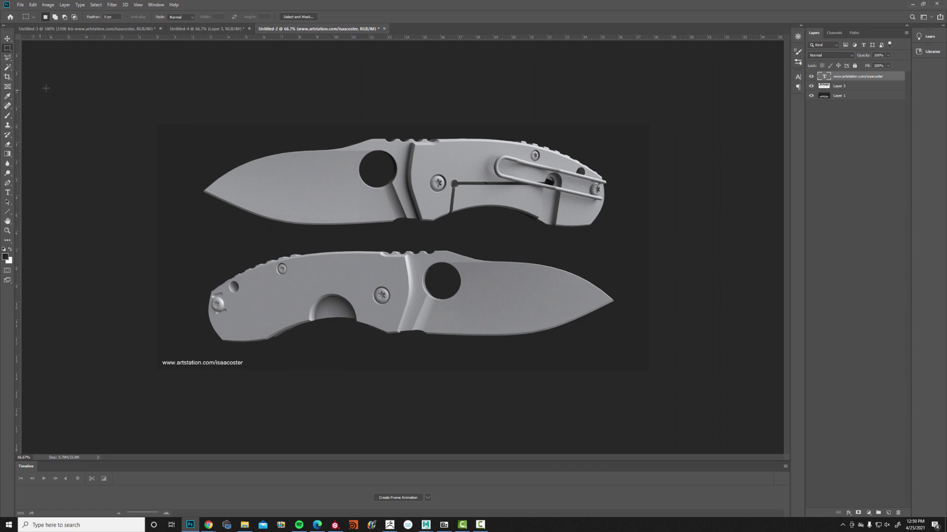
left_click(79, 29)
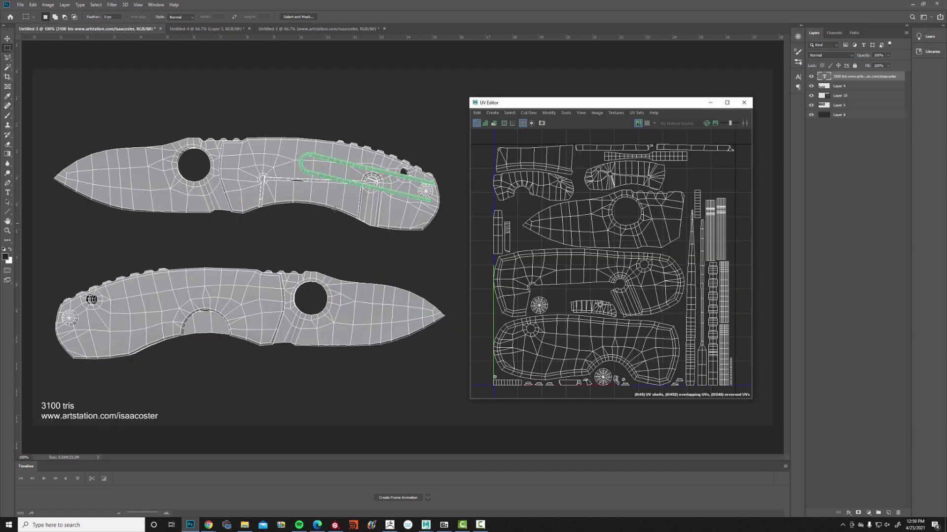
left_click(319, 29)
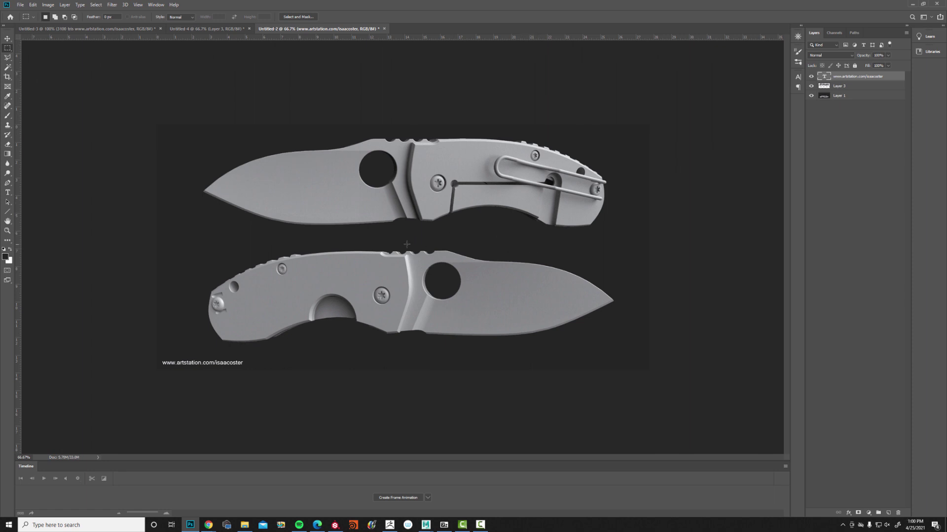
Step: Switch to Substance Painter and create a new project from the knife_high mesh in the spyderco folder
left_click(335, 525)
left_click(7, 12)
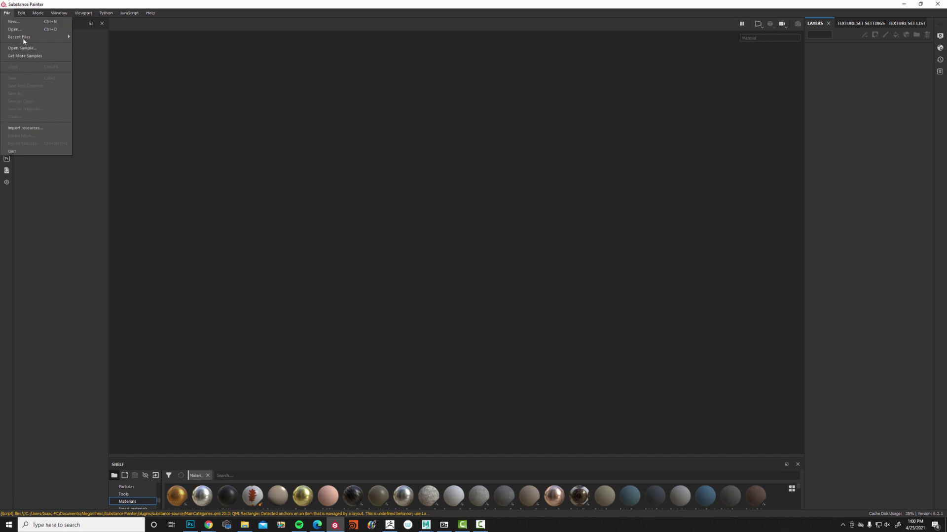
left_click(15, 22)
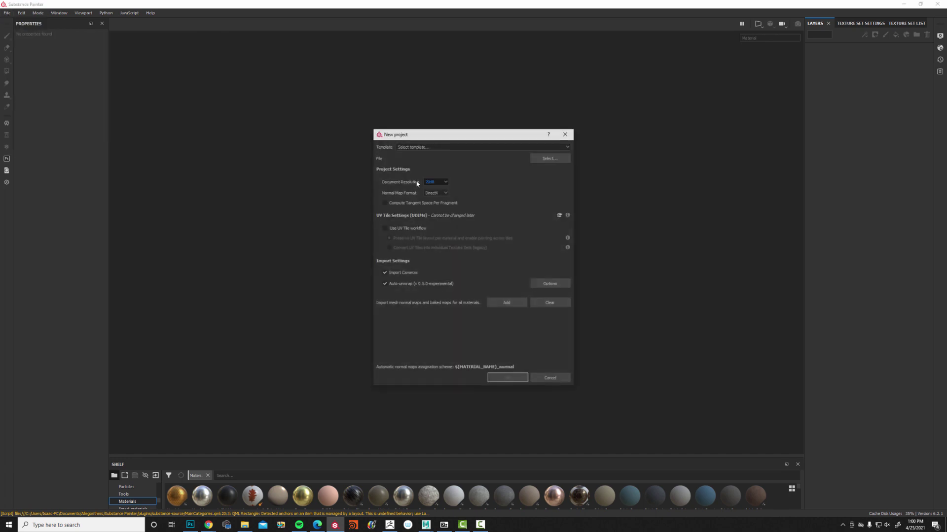
left_click(550, 159)
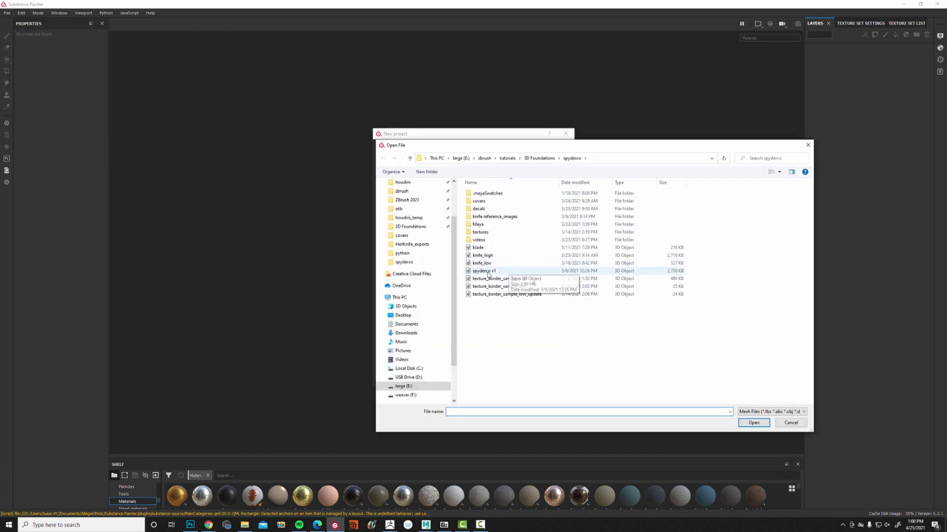
left_click(483, 256)
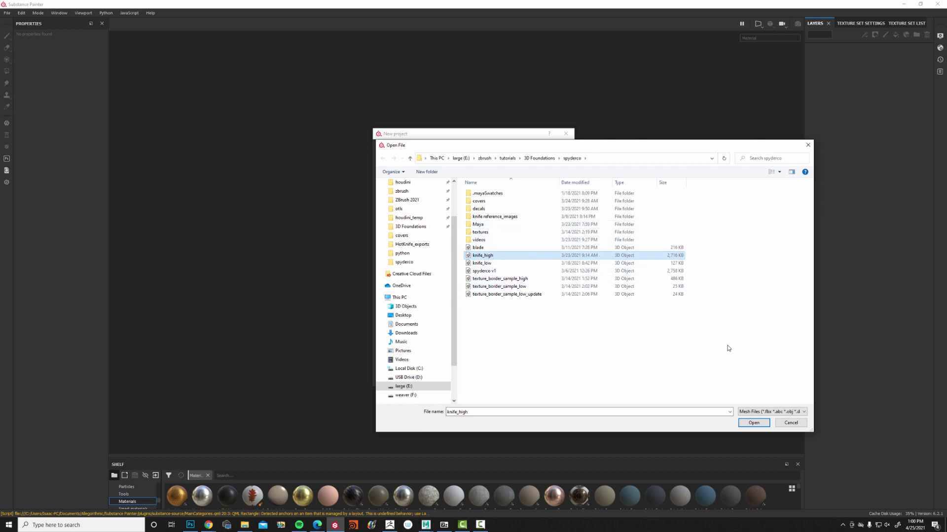
left_click(753, 423)
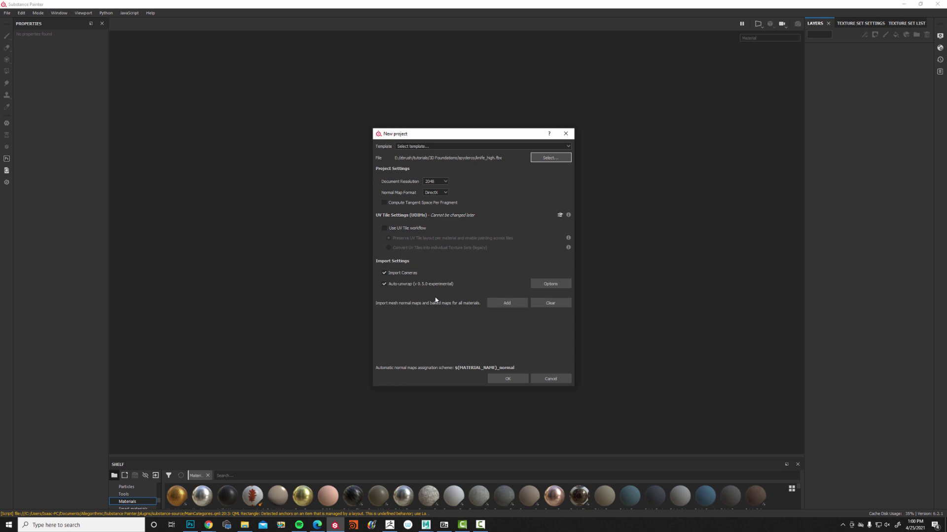
left_click(508, 380)
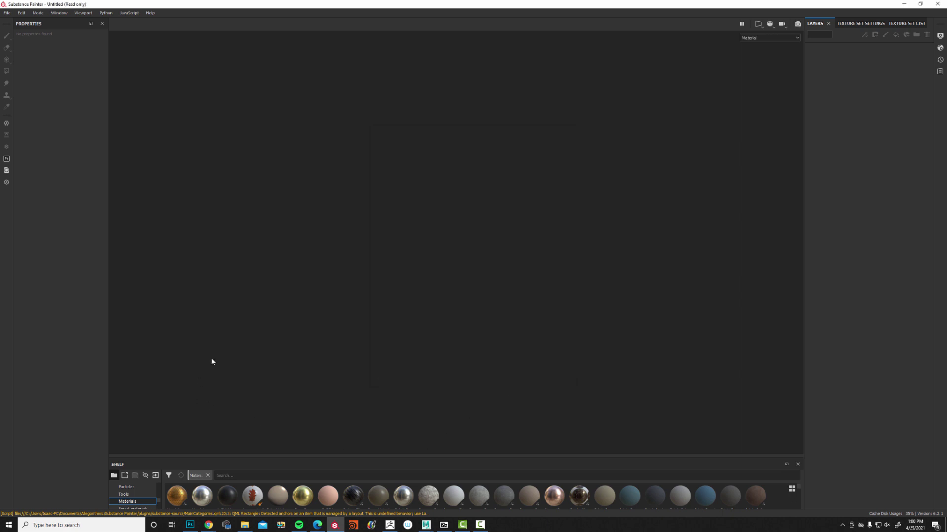
Step: Add a fill layer over the knife and set its base color to a neutral grey with value 0.4
left_click_drag(312, 338, 492, 349, "alt")
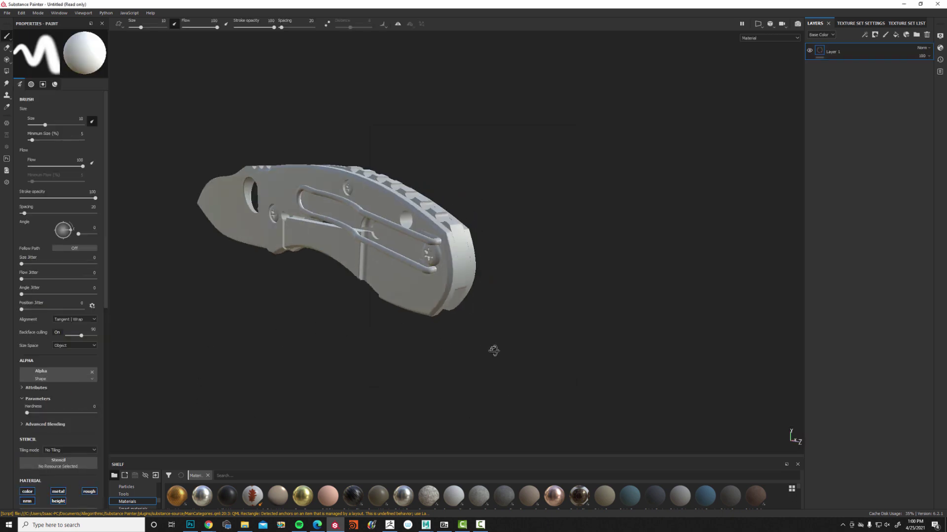
right_click_drag(492, 348, 417, 327, "alt")
left_click_drag(417, 327, 608, 321, "alt")
right_click_drag(608, 321, 490, 317, "alt")
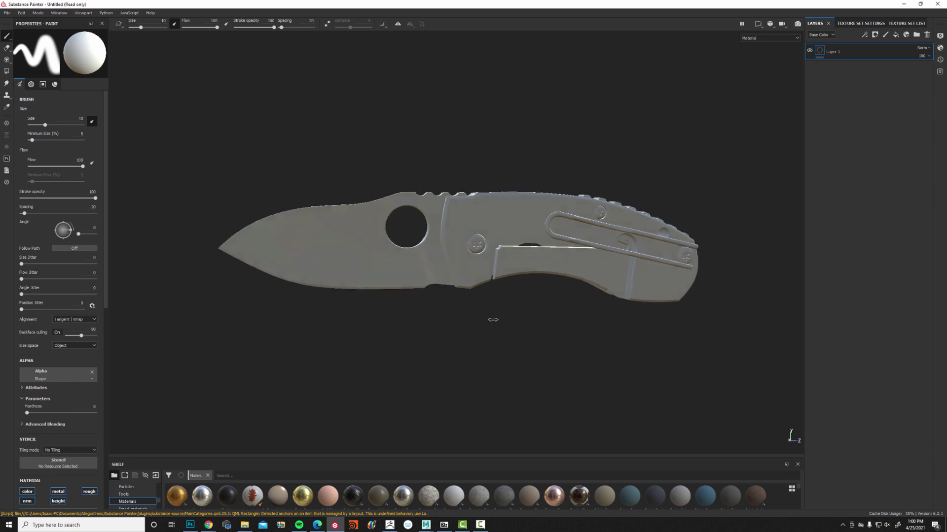
middle_click_drag(490, 317, 475, 318, "alt")
left_click_drag(474, 318, 499, 321, "alt")
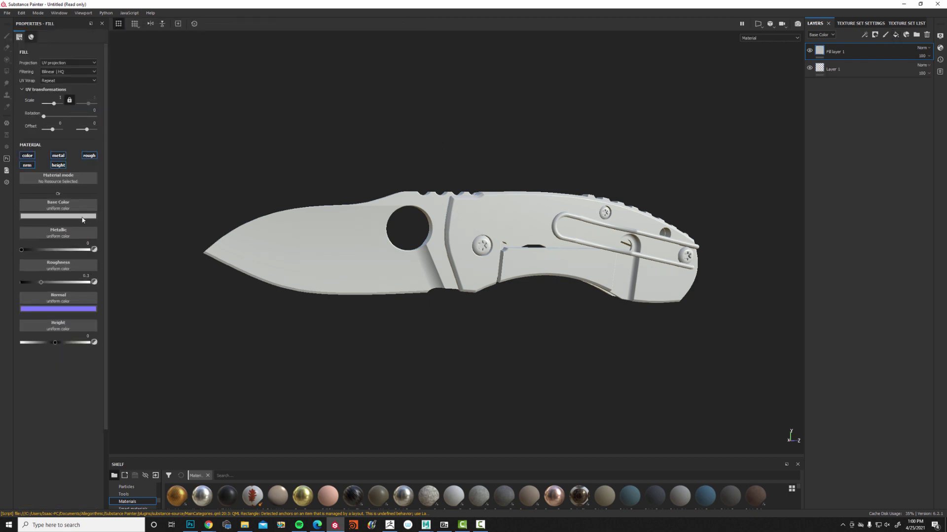
left_click(81, 217)
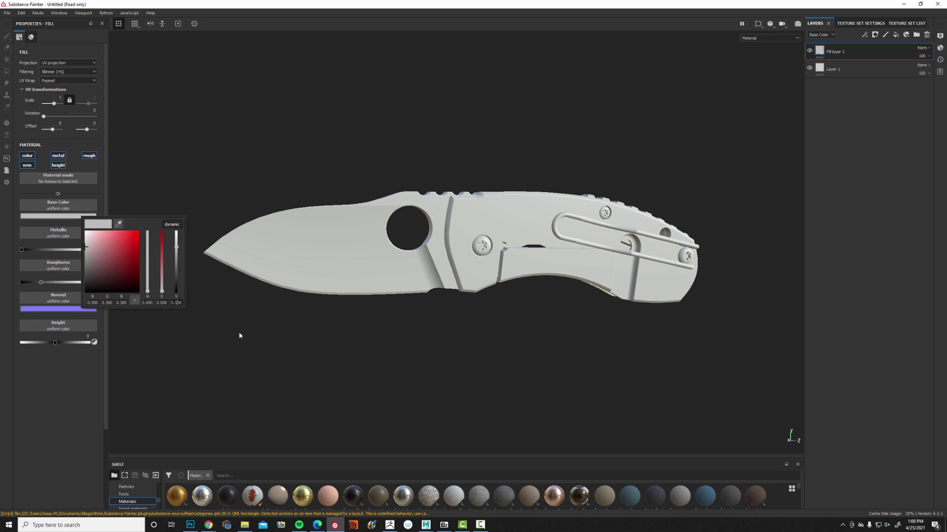
key("BackSpace")
type("4")
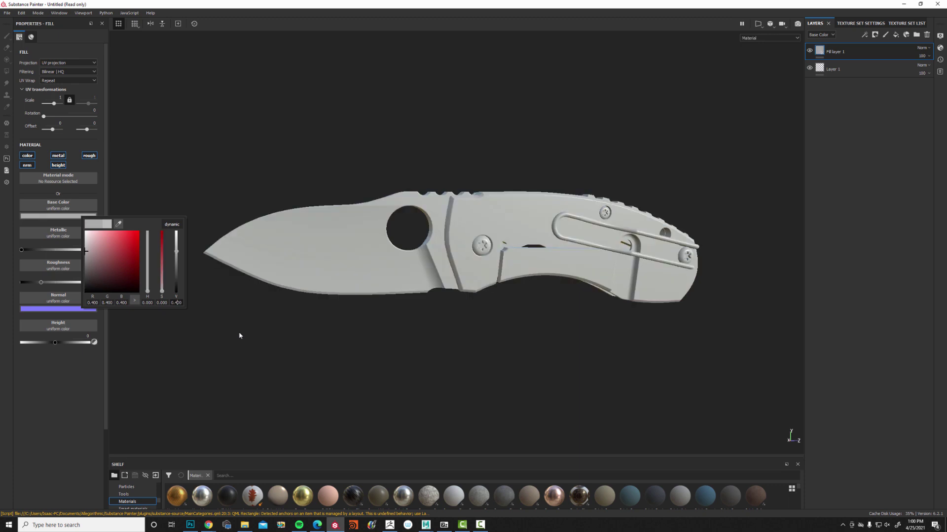
key("ctrl+a")
left_click(33, 359)
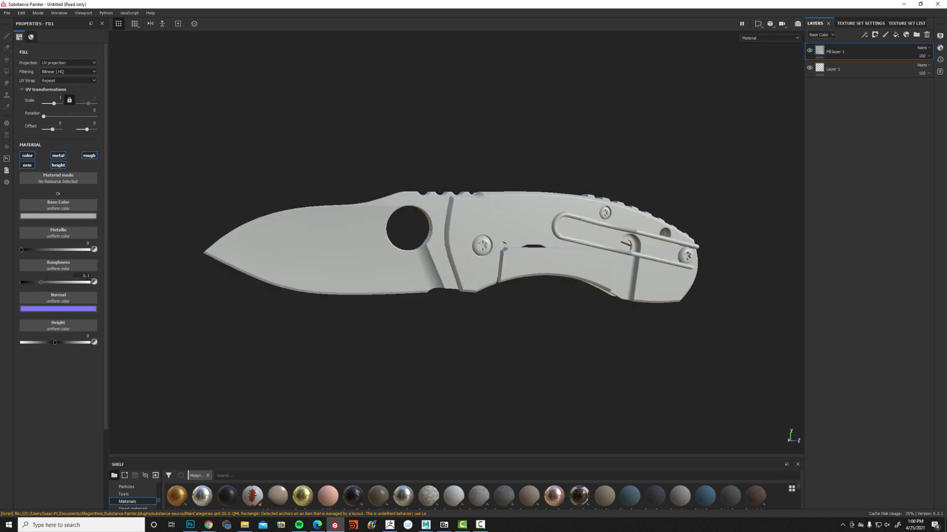
Step: Set the fill layer's roughness to 0.25
left_click(86, 276)
type("0.25")
key("Return")
Step: Switch from painting to the Iray rendering mode with the knife seen from its clip side
left_click_drag(497, 303, 490, 302, "alt")
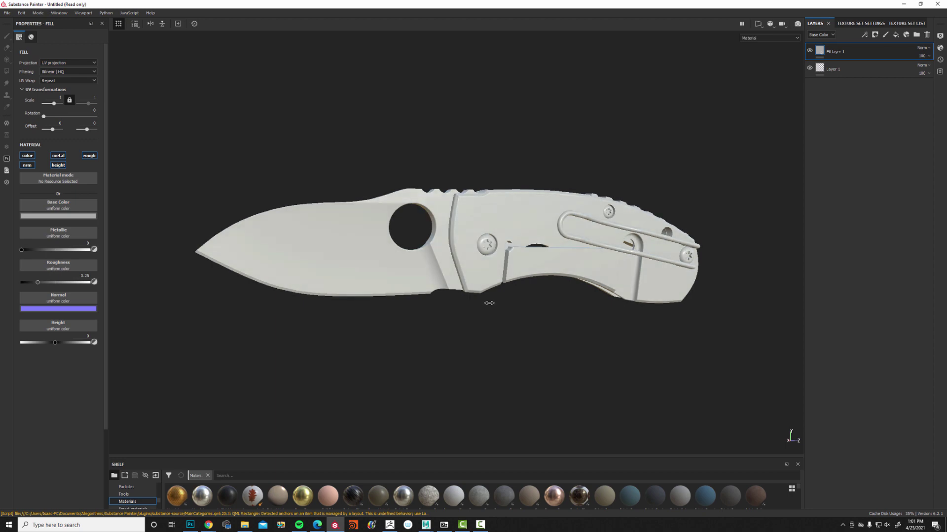
left_click(59, 13)
left_click(59, 13)
left_click(38, 13)
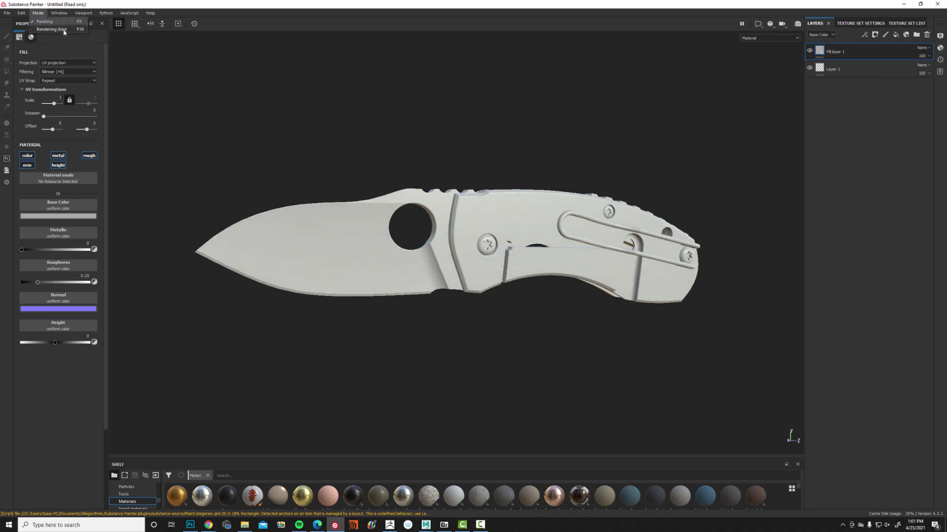
left_click(63, 30)
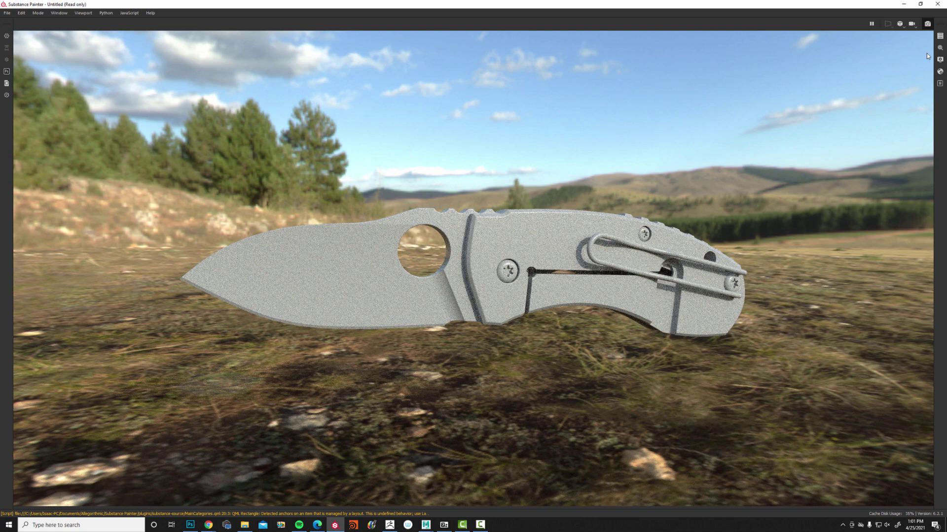
Step: Change the render's environment map to Soft 1Front and rotate the environment lighting around the knife
left_click(940, 59)
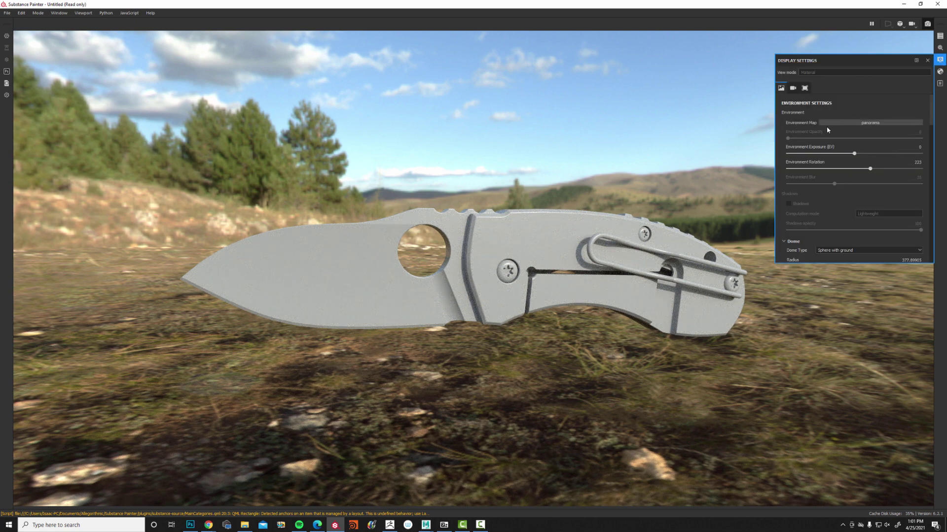
left_click(840, 123)
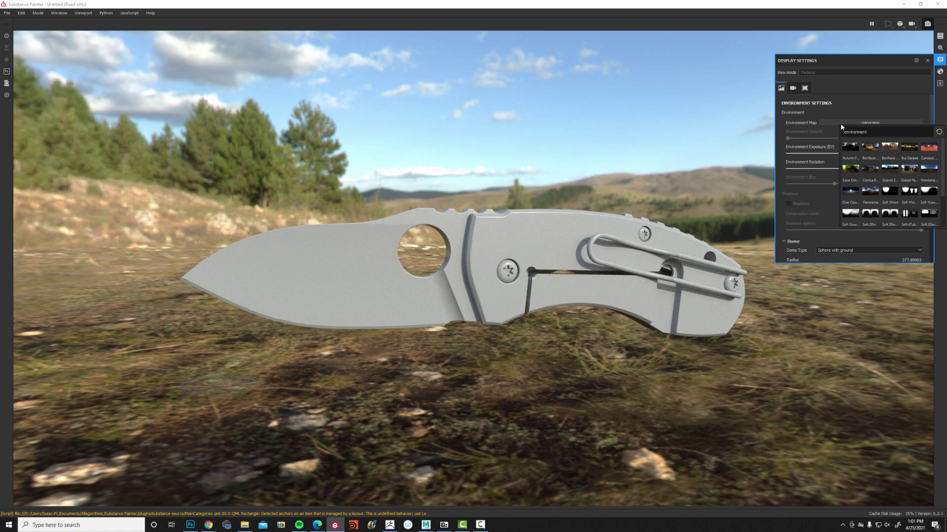
left_click(894, 194)
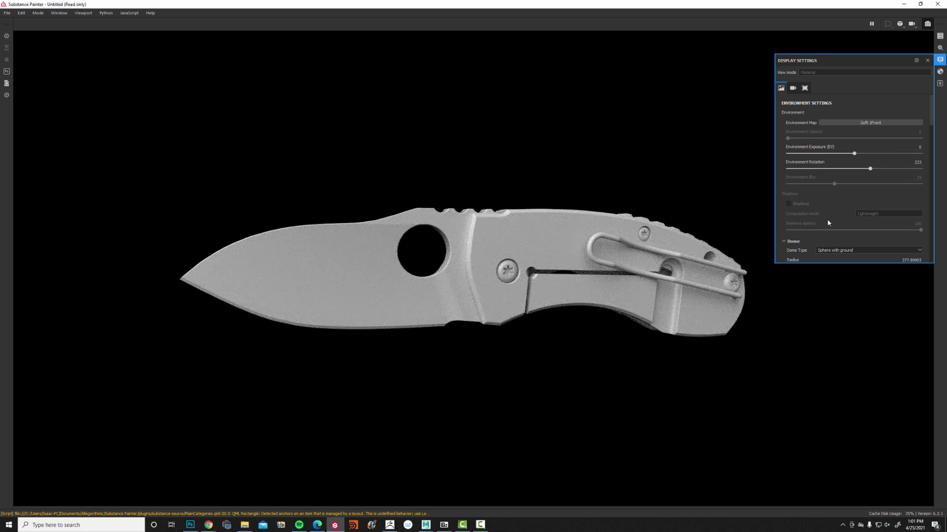
right_click_drag(759, 197, 625, 167, "shift")
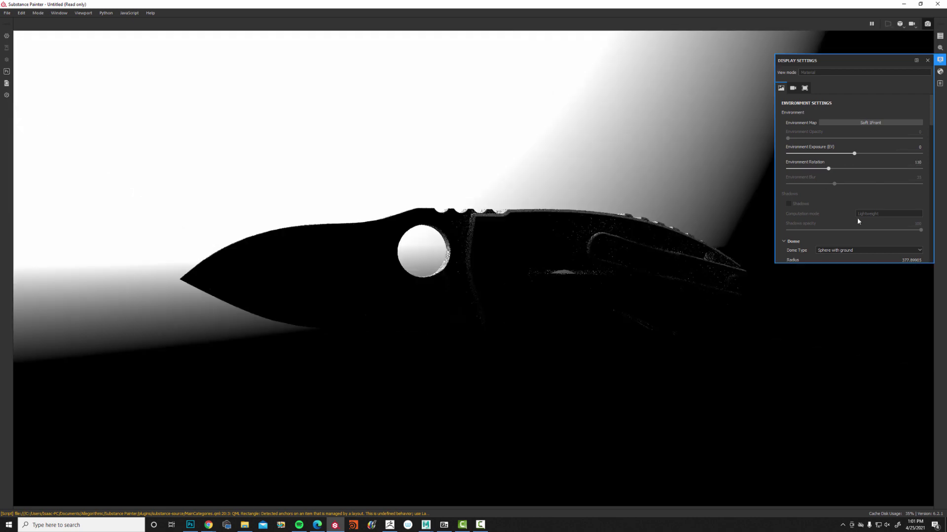
Step: Enable the dome's clear color as background and turn off the ground, comparing the render with and without it
scroll(845, 215, "down", 5)
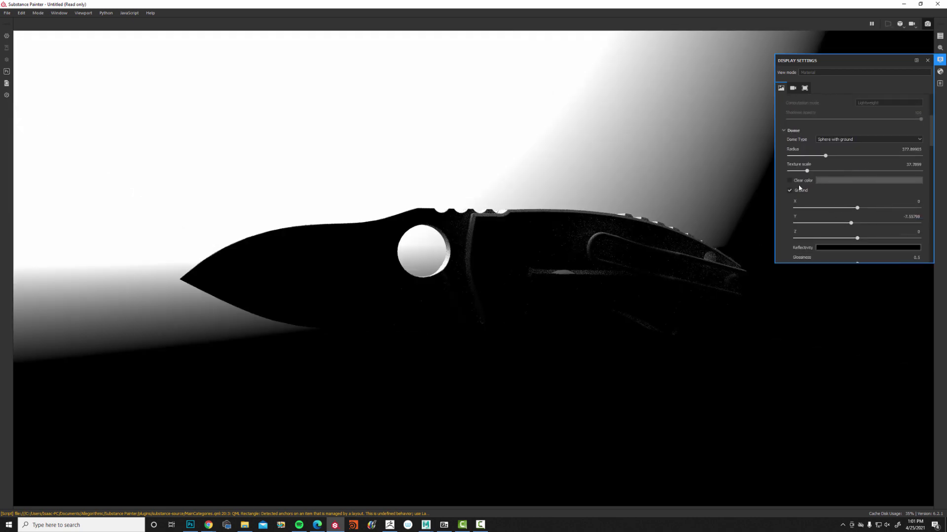
left_click(790, 180)
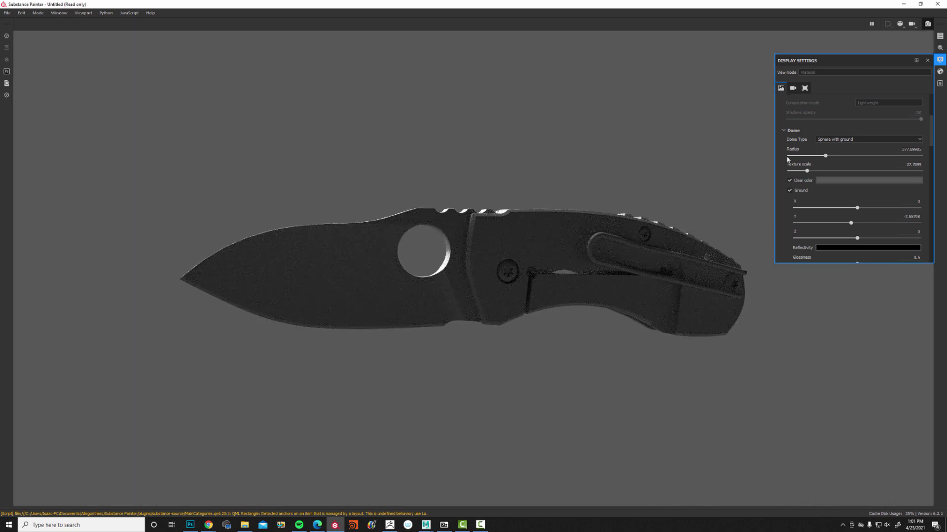
left_click(790, 190)
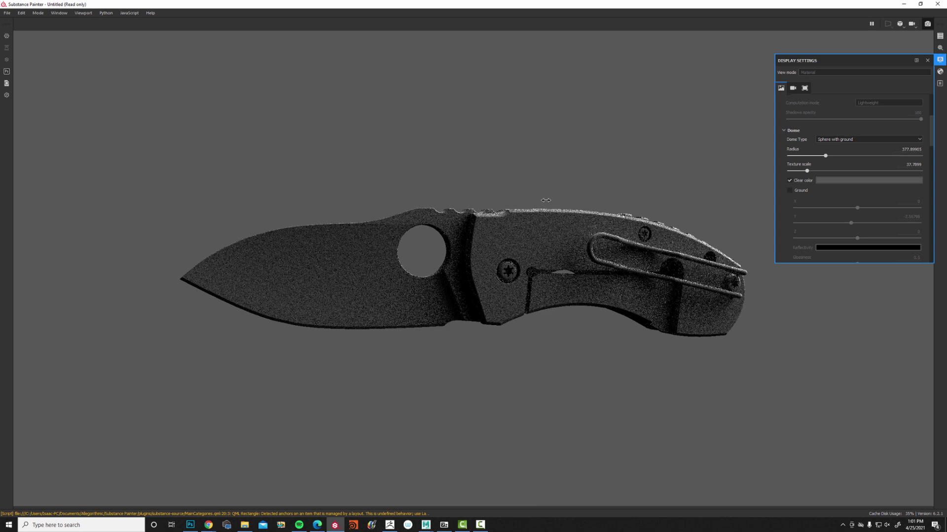
left_click(789, 191)
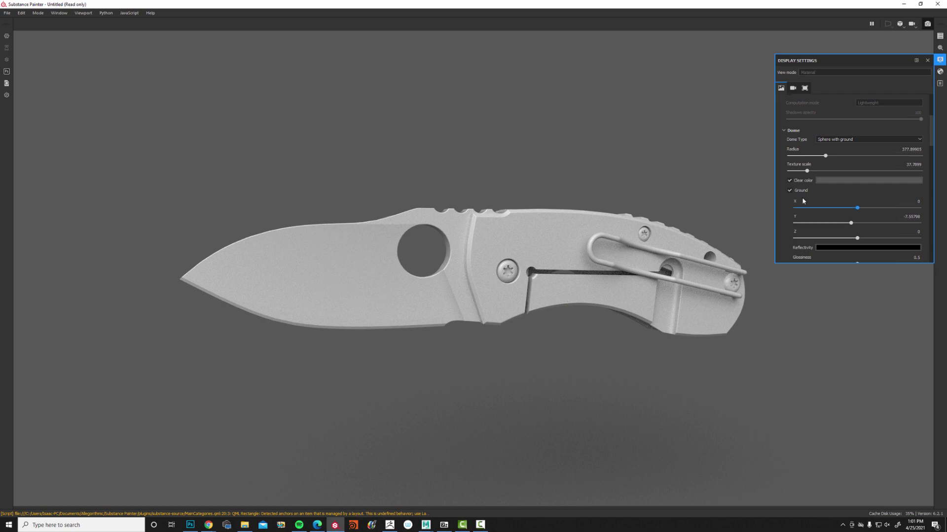
left_click(789, 191)
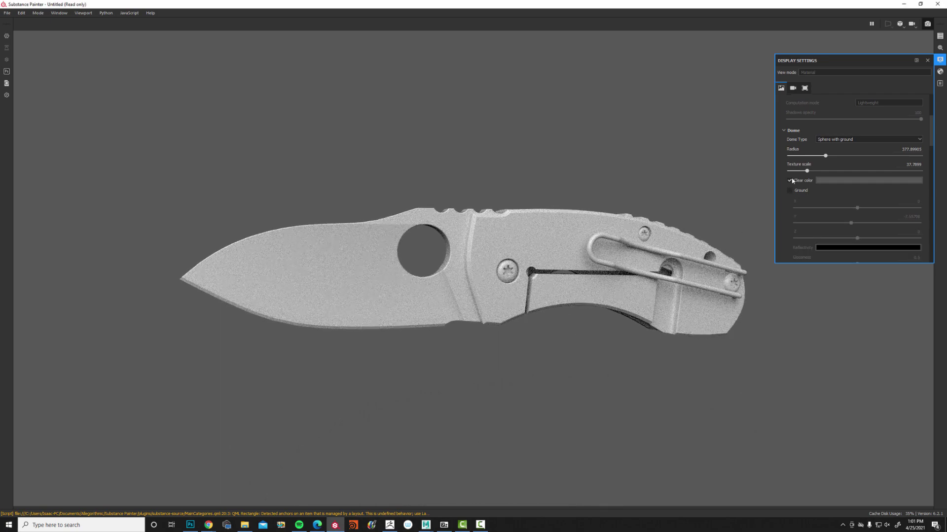
Step: Set the dome's clear color to a dark grey with value 0.02
left_click(845, 180)
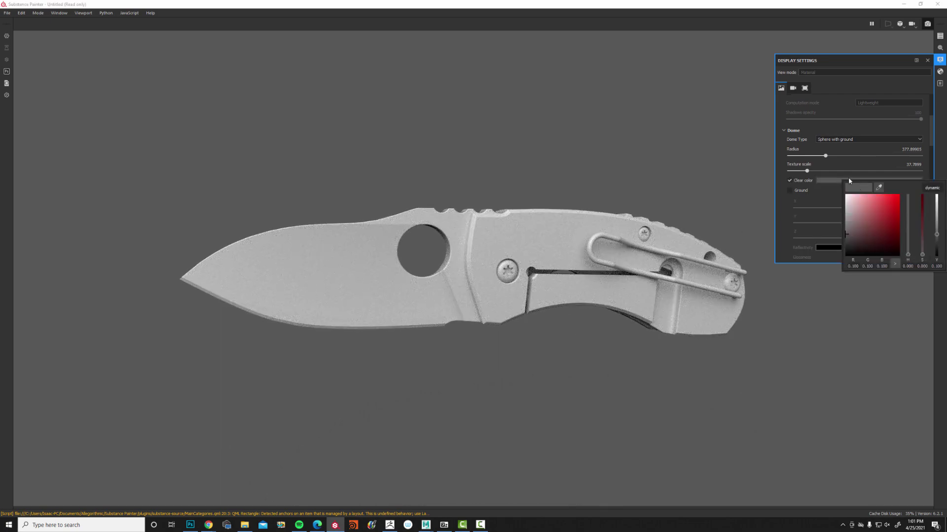
left_click_drag(936, 234, 934, 259)
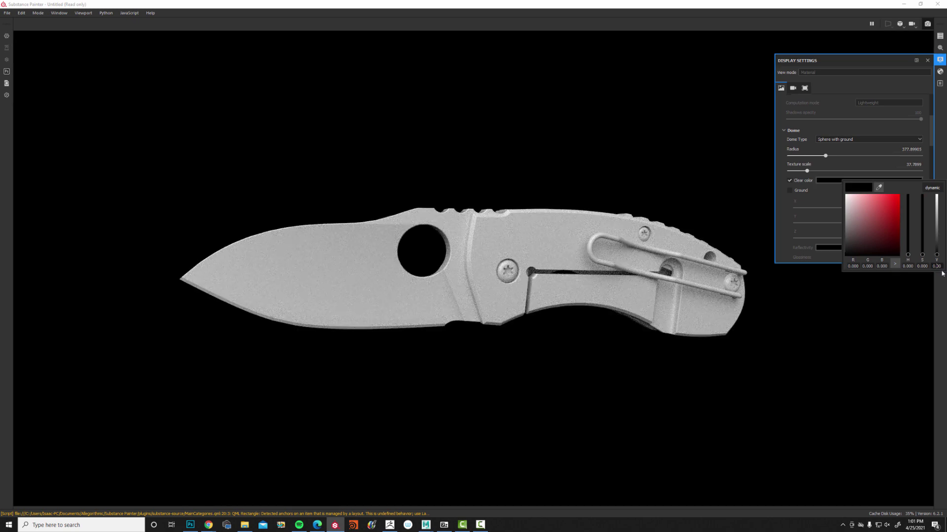
type("0.02")
key("Return")
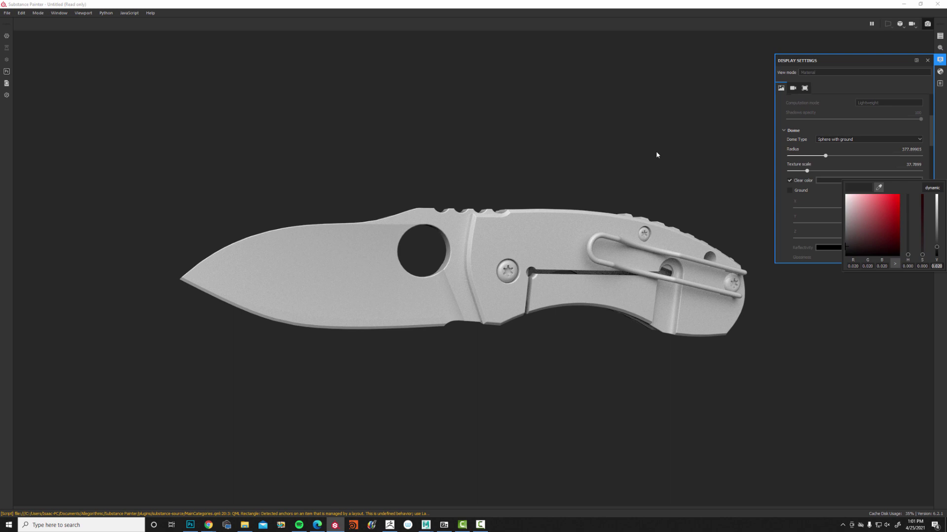
left_click(878, 61)
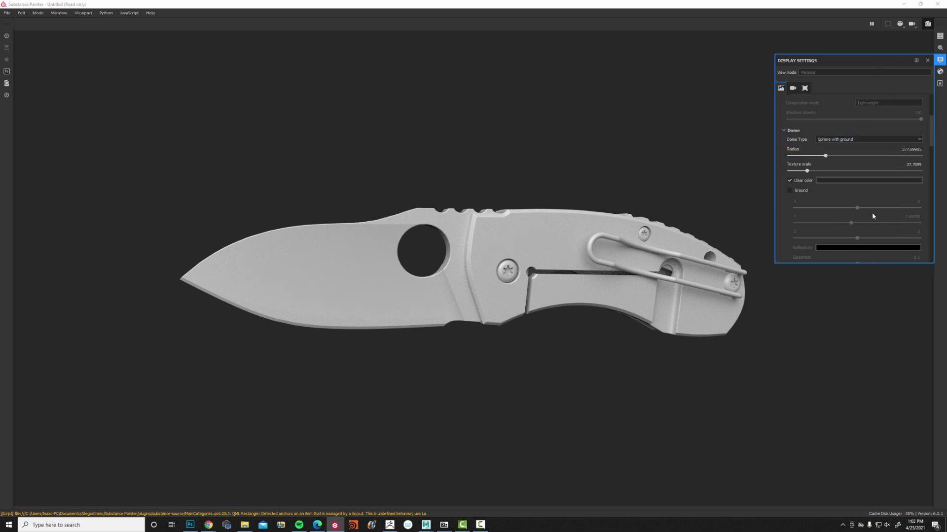
Step: Adjust the environment rotation so light and shadow bring out the knife's bevels and clip, and reposition the knife in the frame
right_click_drag(660, 119, 660, 118, "shift")
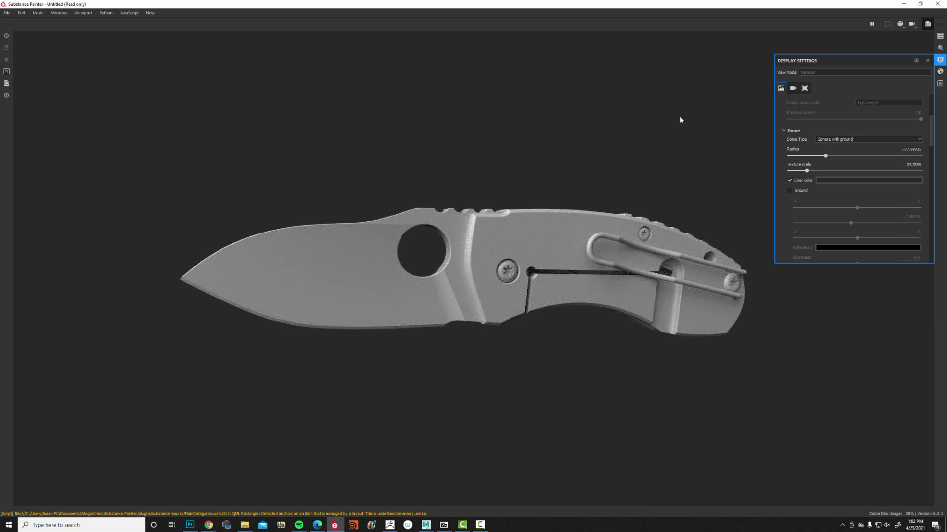
right_click_drag(673, 119, 683, 116, "shift")
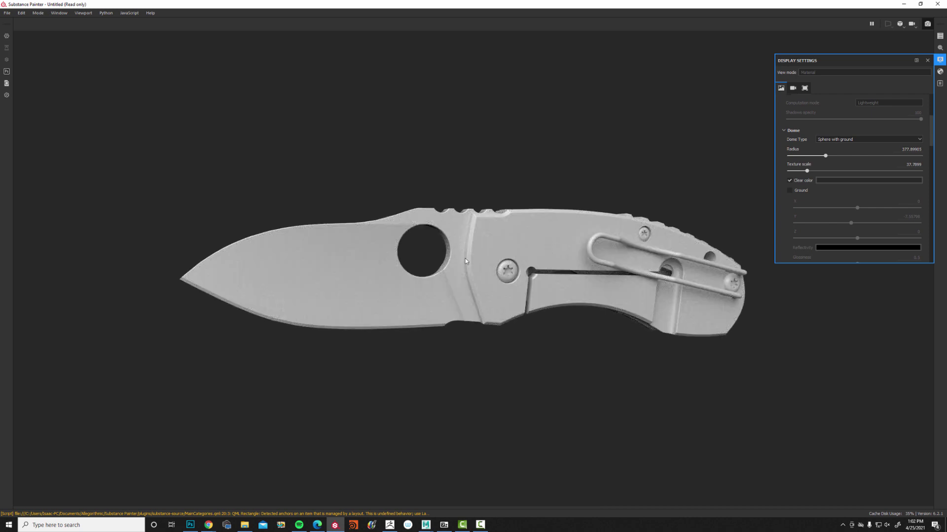
right_click_drag(601, 174, 617, 178, "shift")
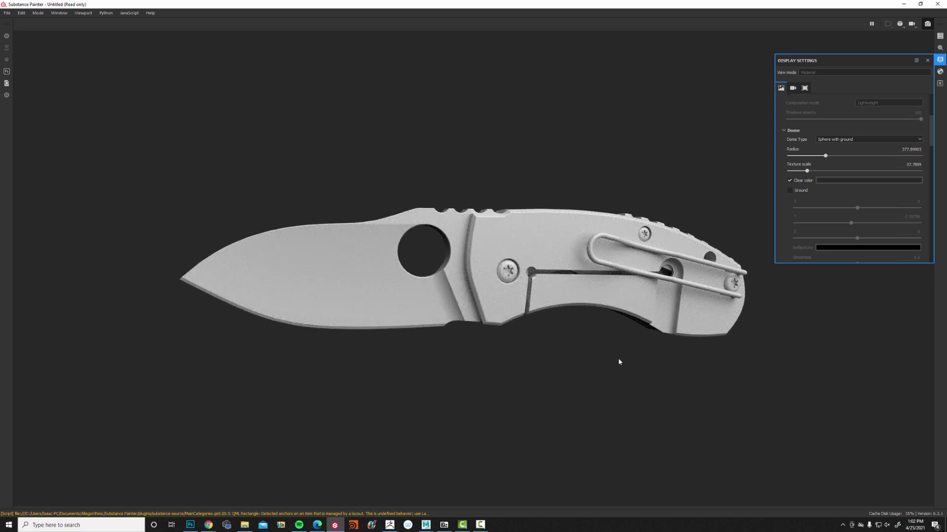
middle_click_drag(578, 357, 547, 338, "alt")
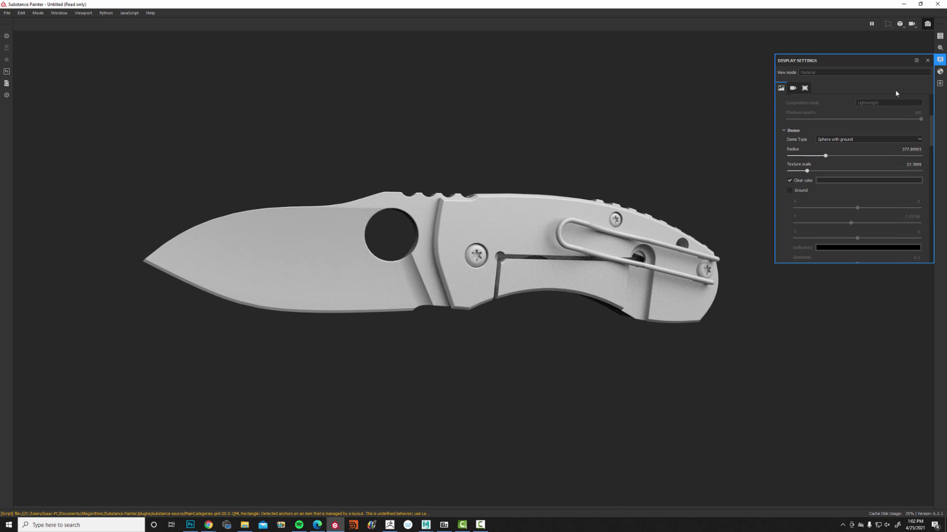
Step: Open the renderer settings and rotate the environment lighting around the knife
left_click(940, 48)
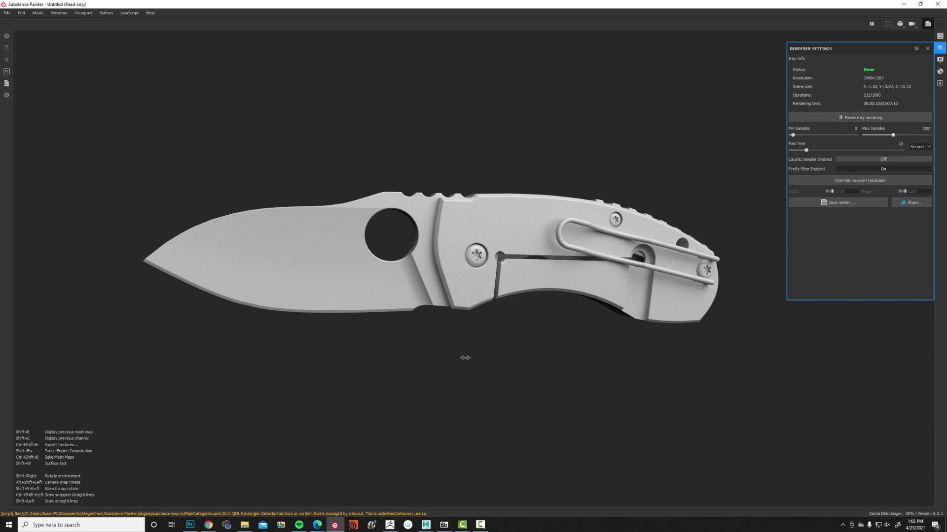
right_click_drag(429, 367, 402, 361, "shift")
key("shift")
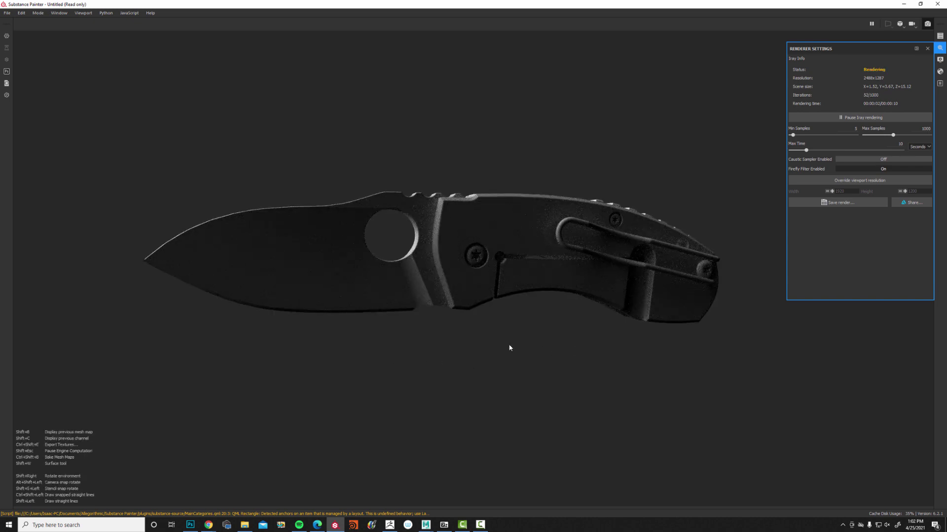
Step: Frame the opposite side of the knife, without the clip, in the render and adjust how the light falls on it
right_click_drag(414, 362, 601, 372, "alt")
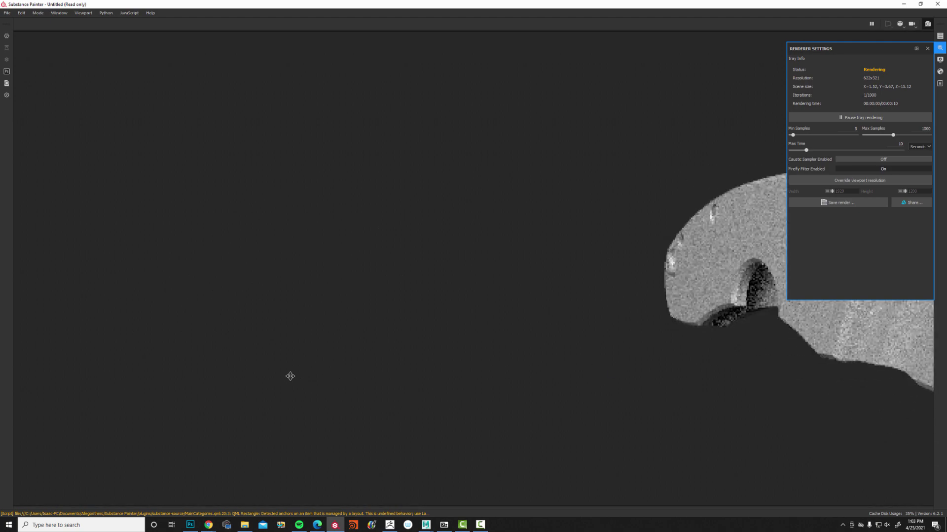
middle_click_drag(290, 377, 365, 383, "alt")
key("f")
left_click_drag(458, 381, 549, 378, "alt")
right_click_drag(475, 372, 534, 370, "alt")
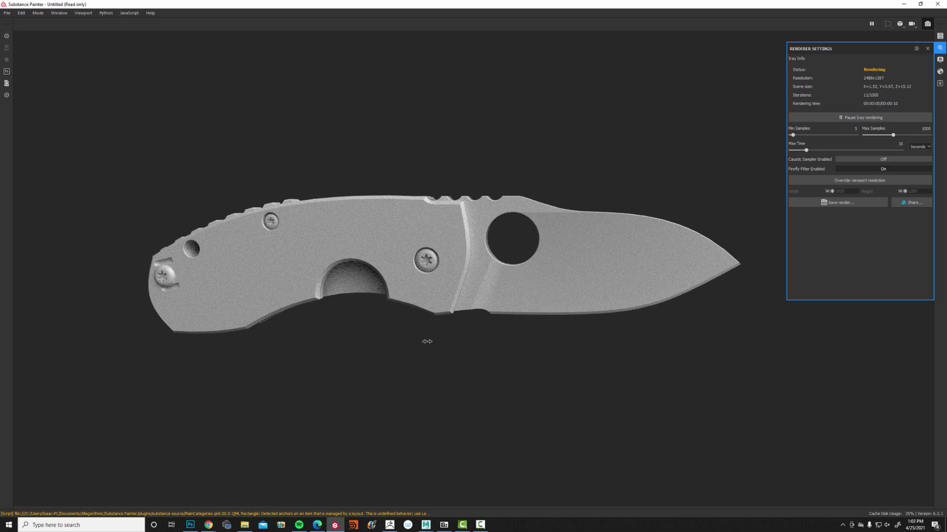
right_click_drag(426, 342, 530, 373, "alt")
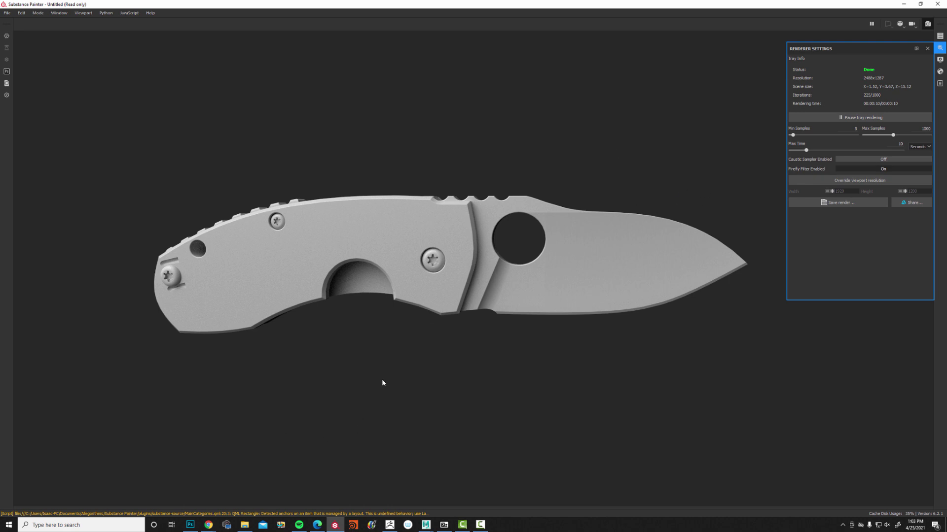
Step: Switch to Photoshop, look through the three knife presentation images, and view the untextured and textured ones at 100%
left_click(190, 525)
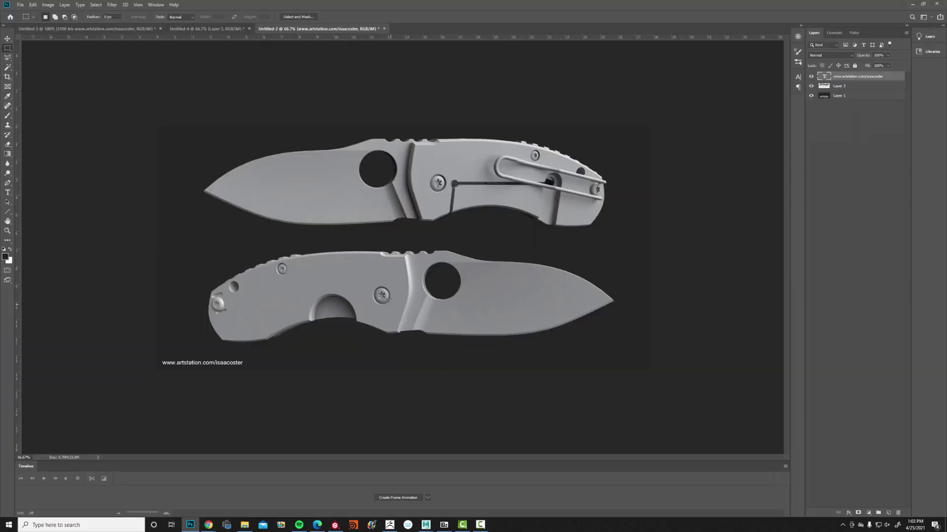
left_click(207, 29)
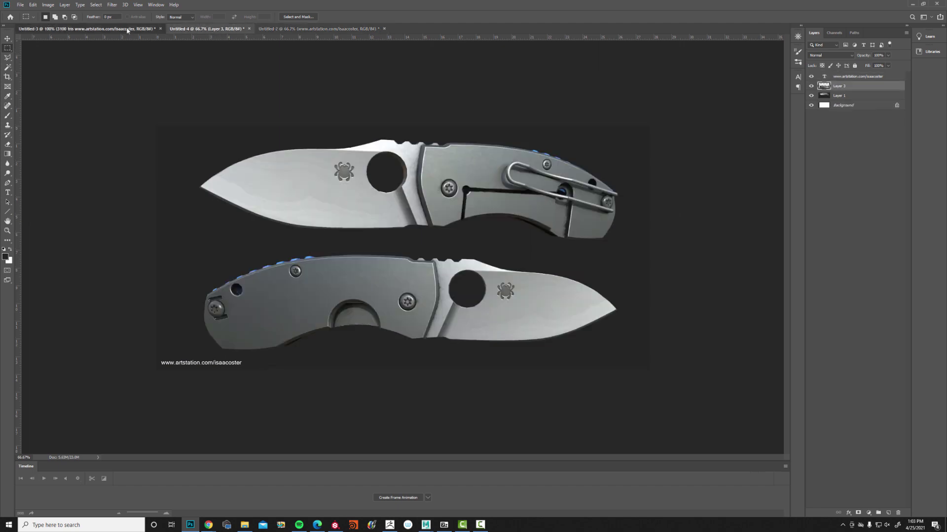
left_click(129, 28)
left_click(231, 29)
left_click(258, 28)
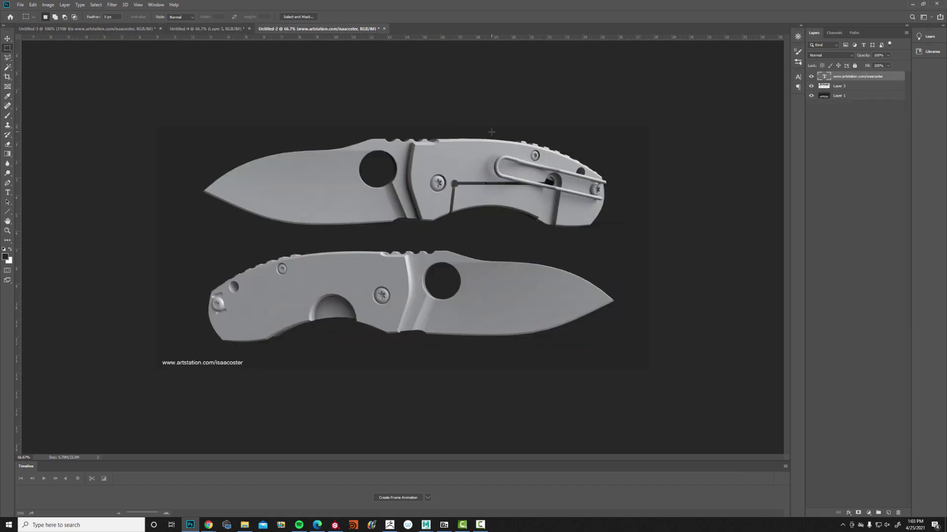
key("ctrl+plus")
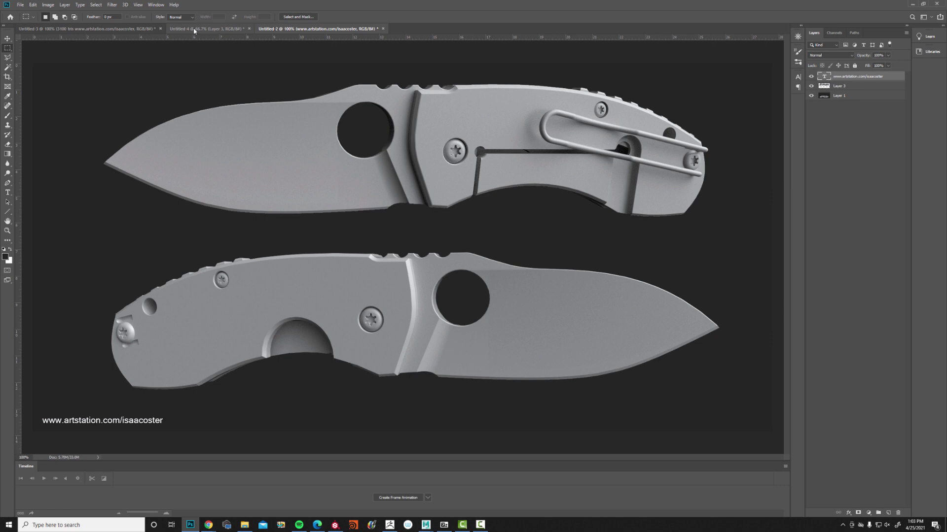
left_click(204, 29)
key("ctrl+plus")
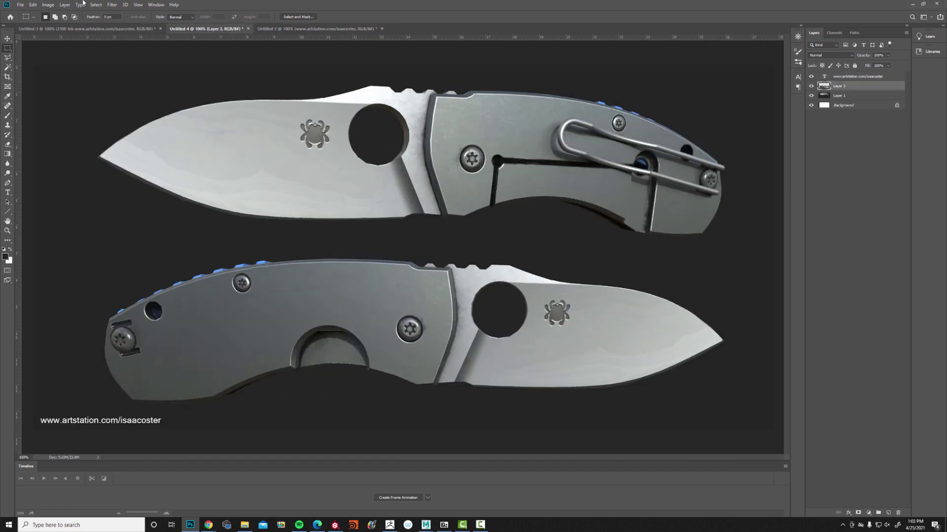
Step: Check the textured knife document's image dimensions and leave them as they are
left_click(48, 5)
left_click(57, 60)
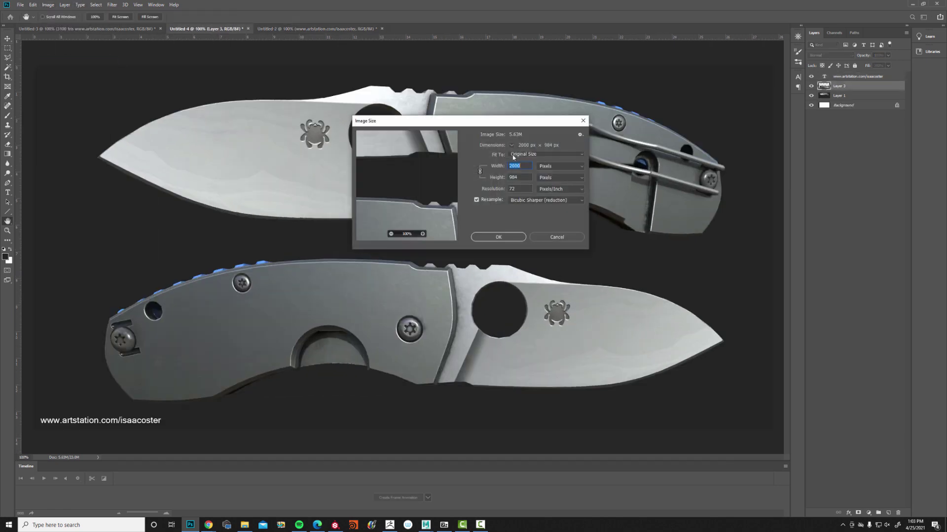
left_click(583, 121)
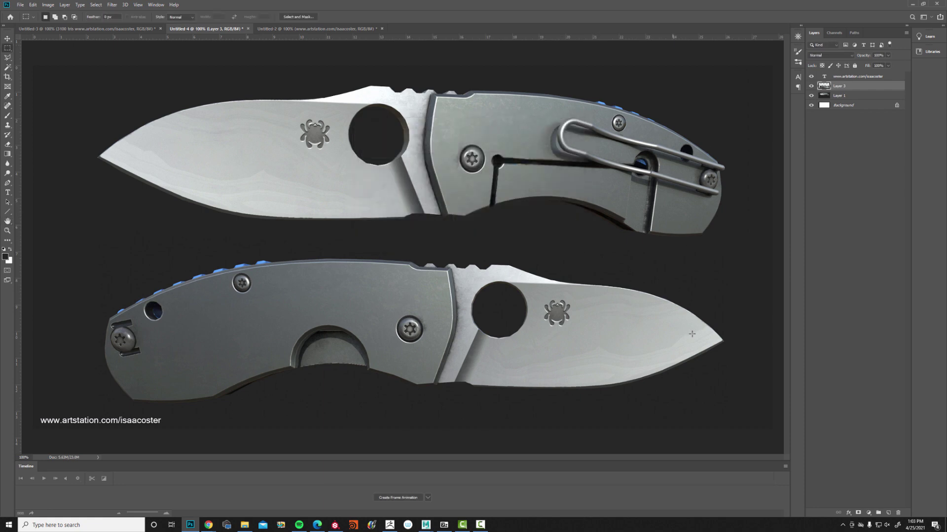
Step: Compare the untextured high-poly knife image with the textured one
left_click(315, 28)
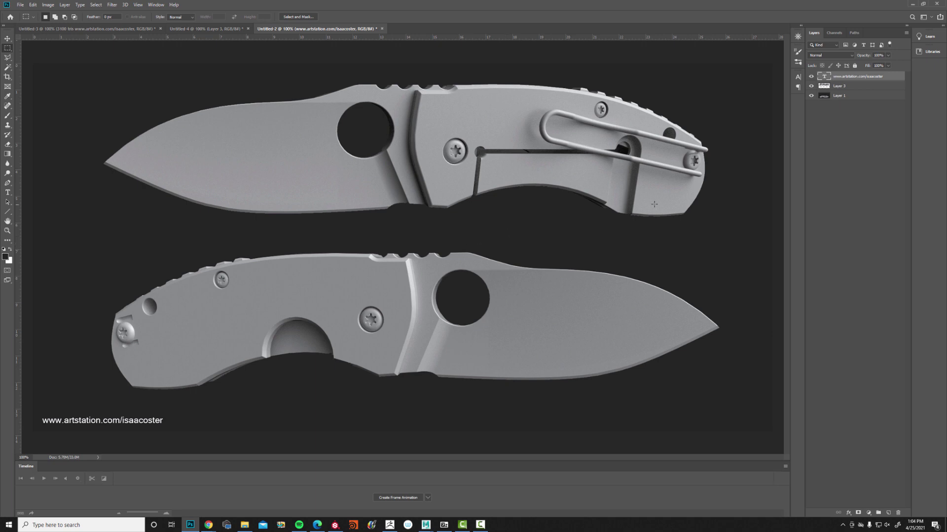
key("ctrl+shift+Tab")
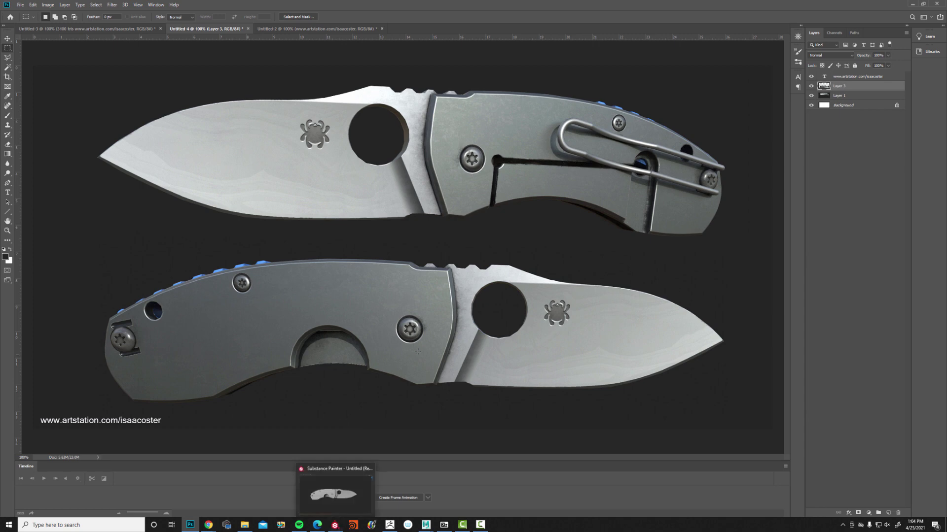
left_click(306, 29)
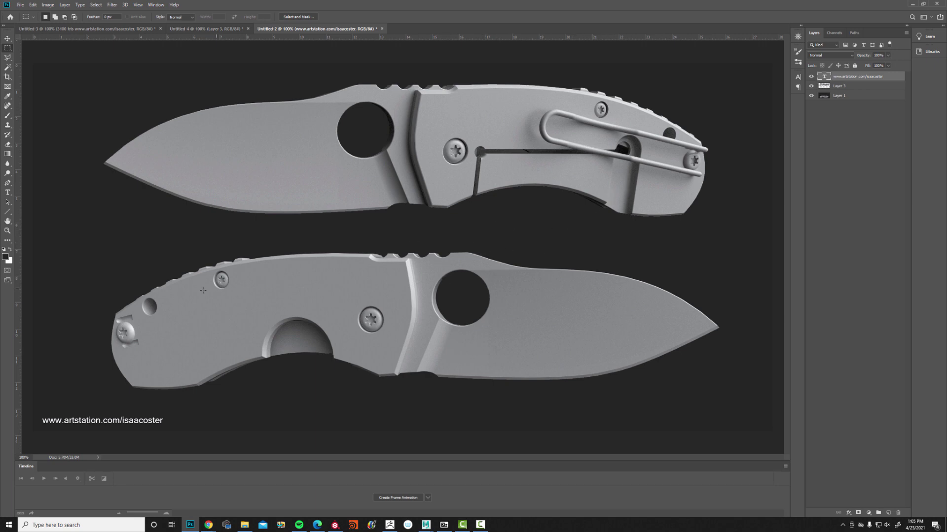
Step: Scale the upper knife on Layer 3 of the untextured image down to less than half its size
left_click(842, 87)
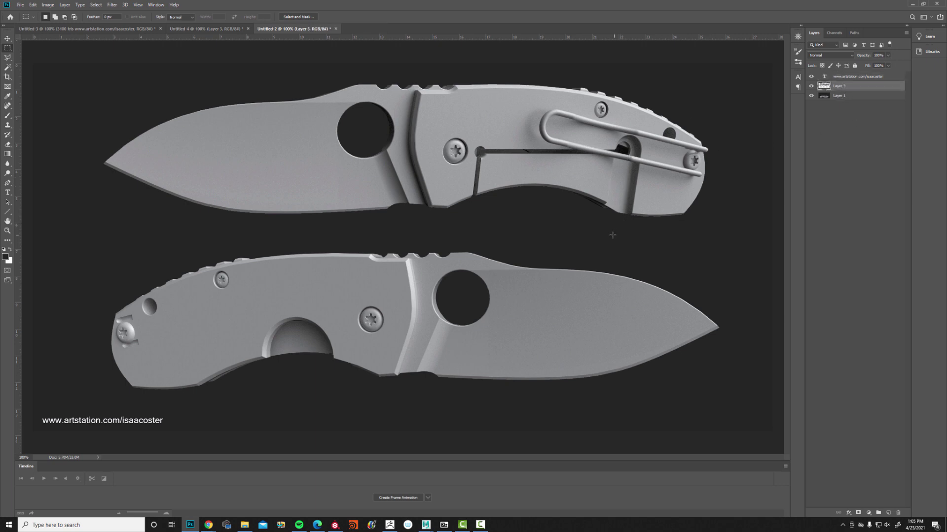
key("ctrl+minus")
key("ctrl+t")
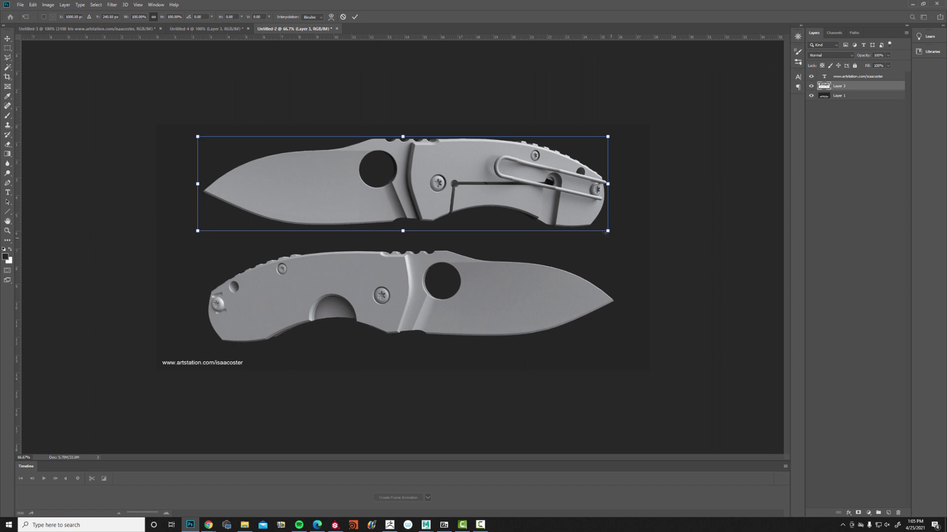
left_click_drag(607, 230, 367, 157)
key("Return")
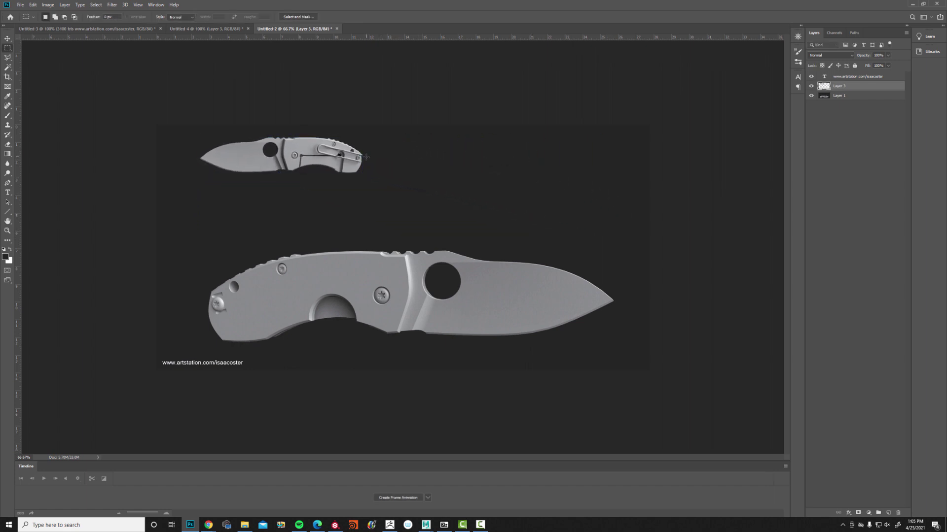
Step: Enlarge the shrunken upper knife on Layer 3 to roughly match the size of the lower knife
key("ctrl+plus")
key("ctrl+plus")
key("ctrl+minus")
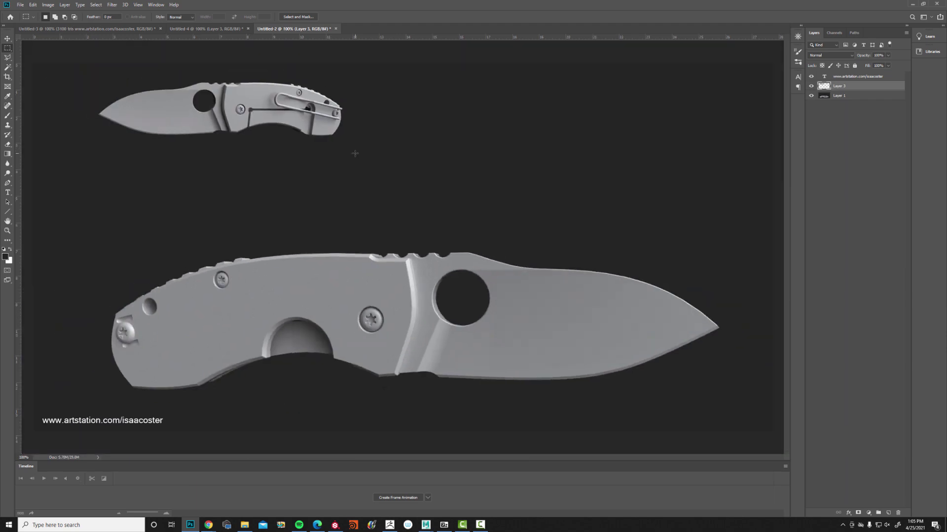
key("ctrl+t")
left_click_drag(342, 138, 674, 297)
key("Return")
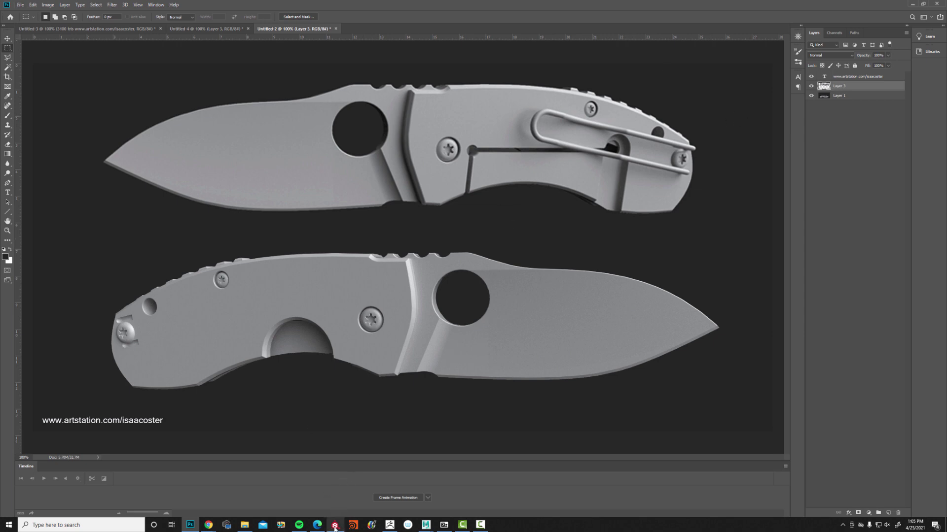
Step: Switch to Substance Painter and override the viewport resolution of the Iray render with a width of 2000
left_click(335, 488)
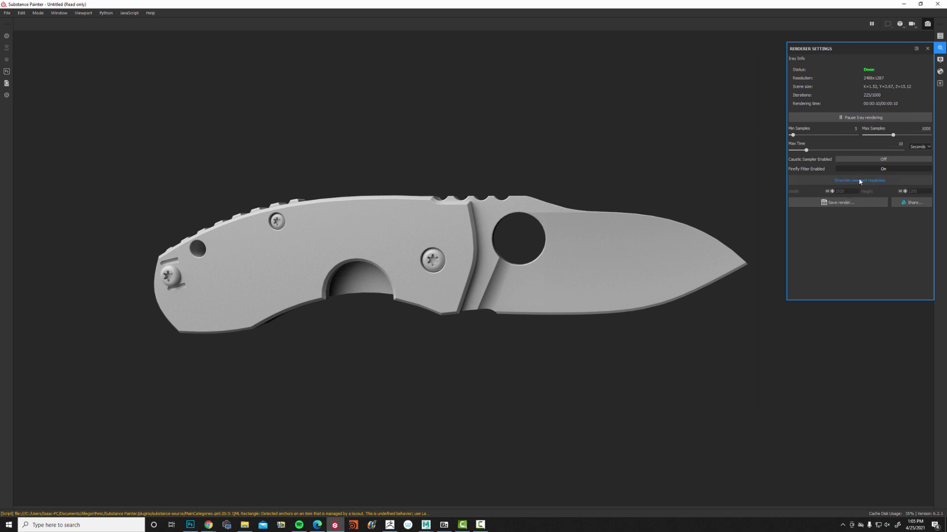
left_click(843, 181)
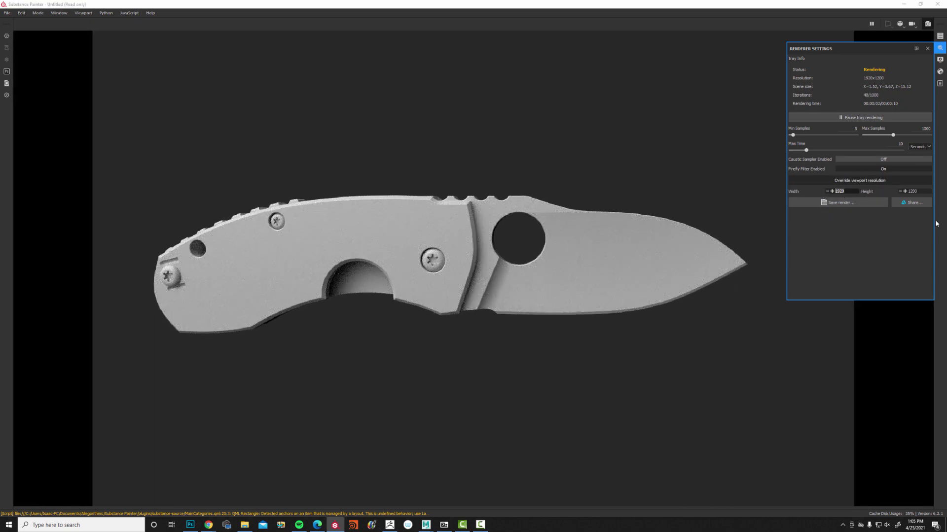
type("2000")
key("Return")
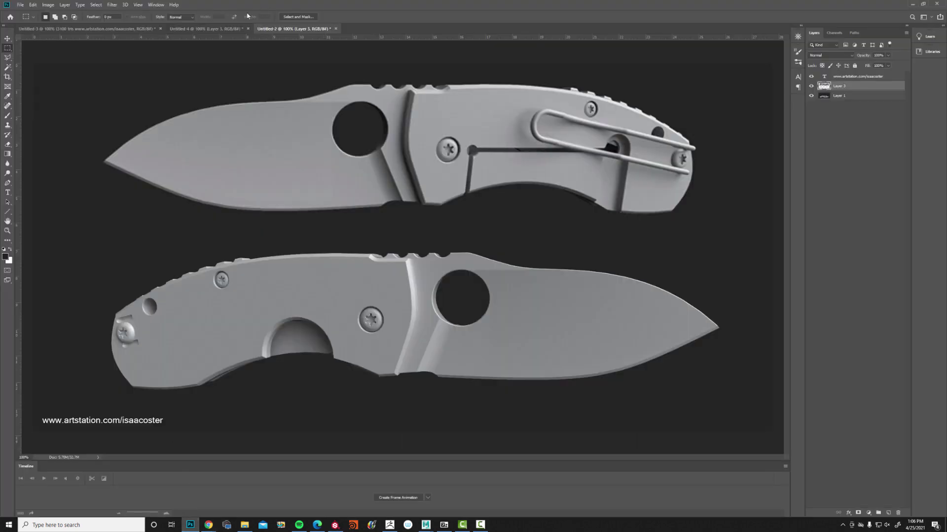
Step: Review the textured and wireframe presentation images in Photoshop, and check the low-poly knife's triangle count in Maya
left_click(206, 29)
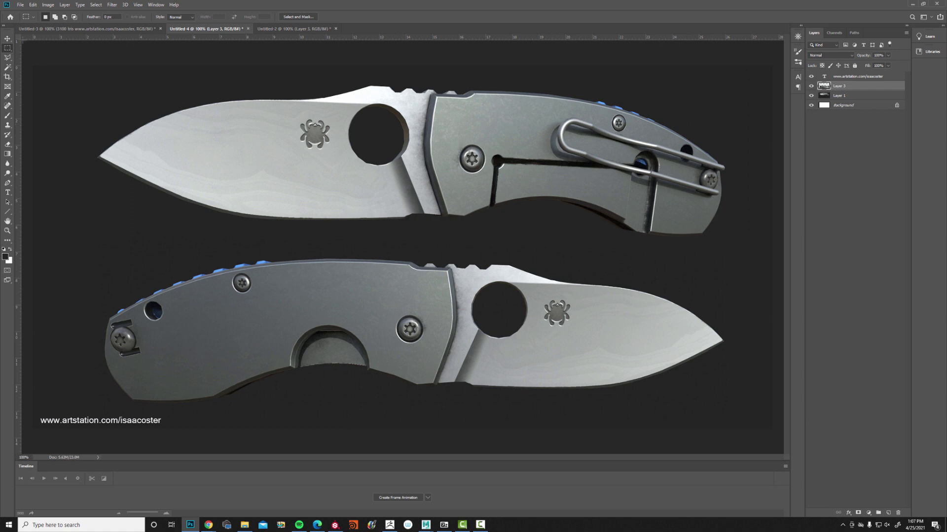
left_click(101, 31)
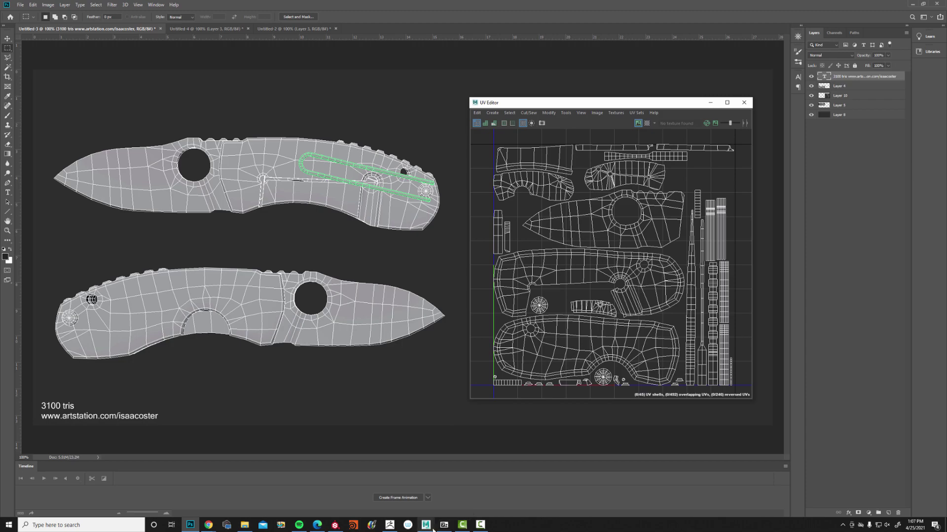
mouse_move(426, 525)
left_click(463, 488)
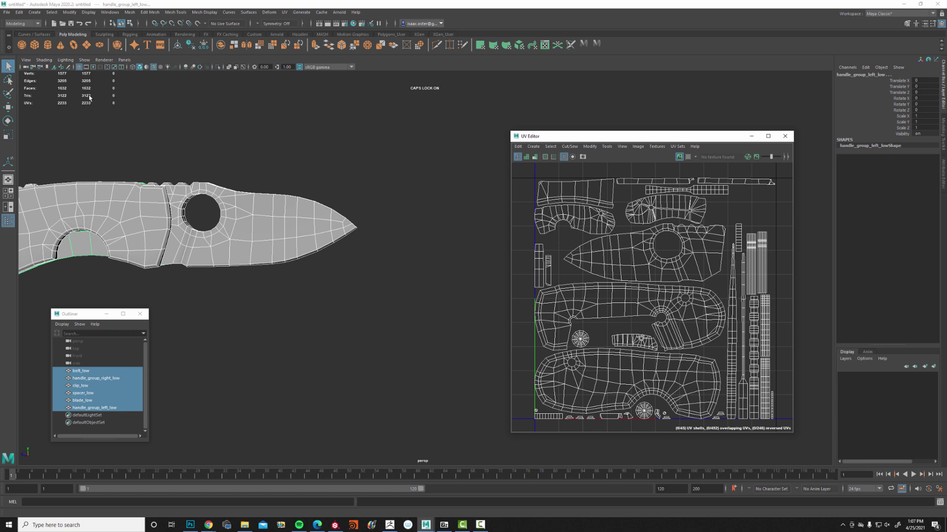
left_click(905, 4)
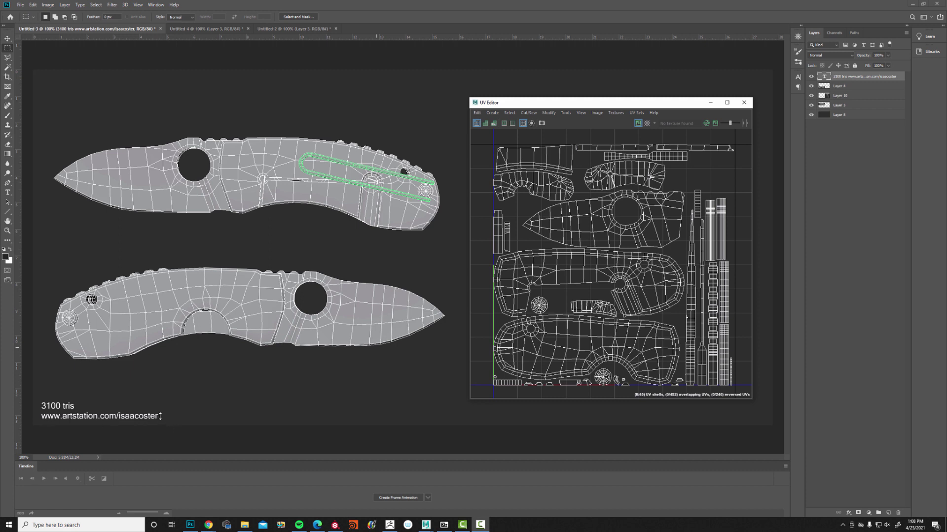
Step: Compare the textured knife image with the untextured one and inspect the portfolio web address text on the untextured image
left_click(210, 28)
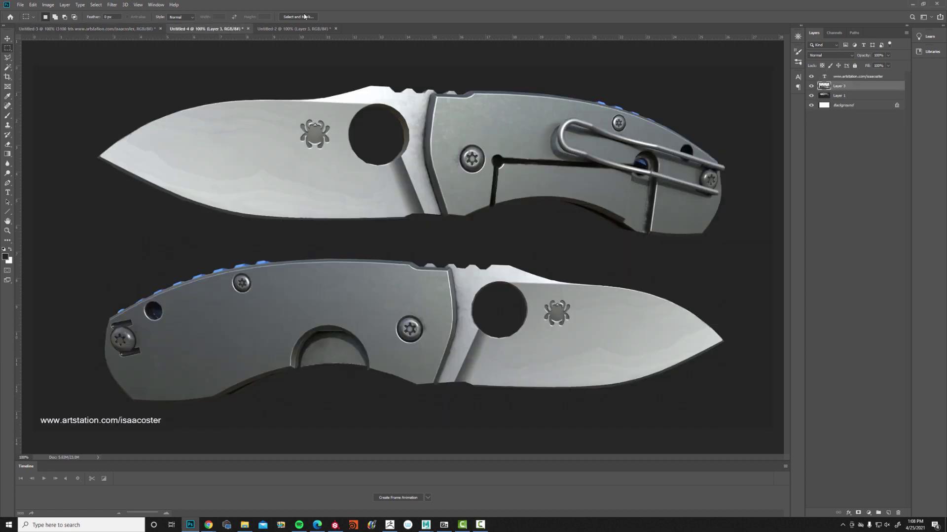
left_click(296, 28)
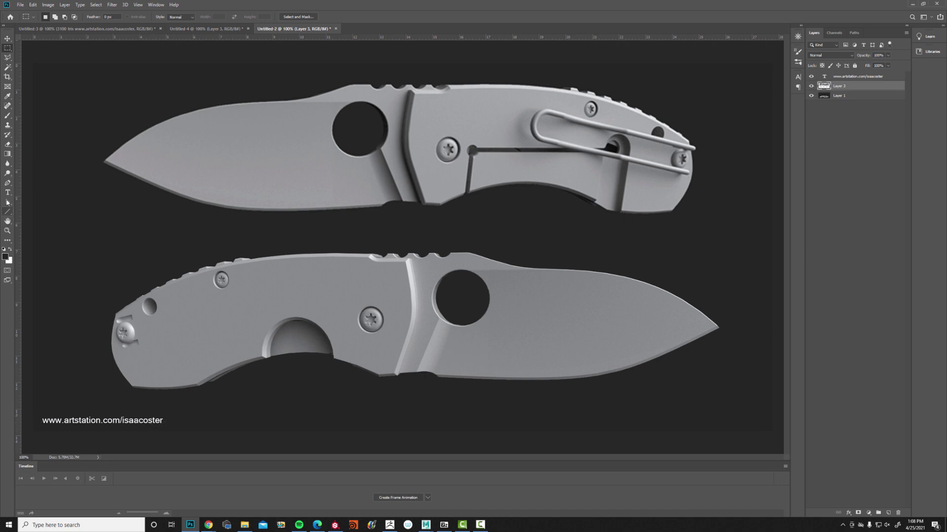
left_click(7, 192)
left_click(122, 416)
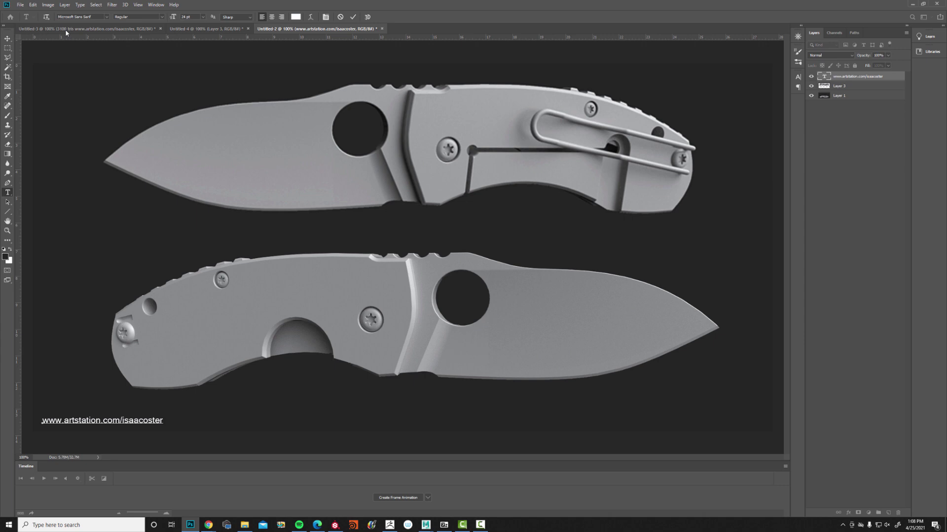
left_click(178, 423)
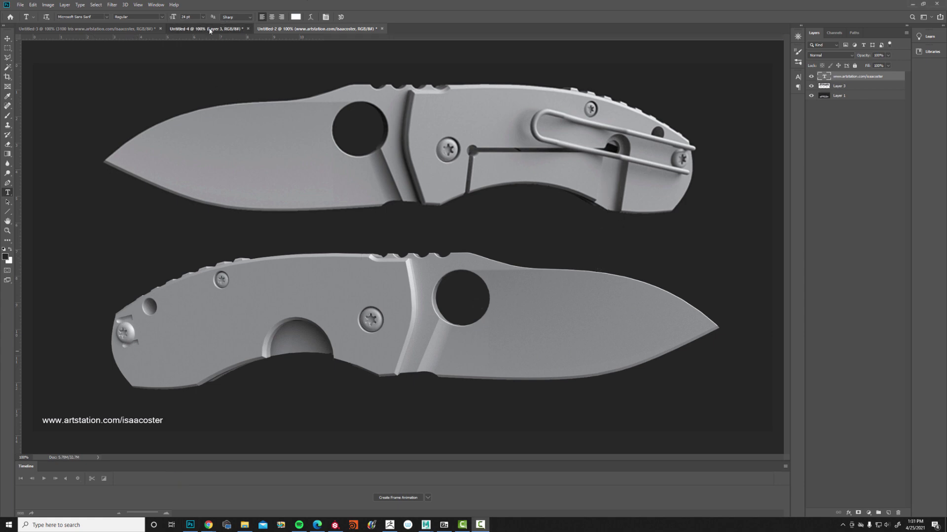
Step: Review the textured, untextured and wireframe-with-UV presentation images in turn
left_click(220, 28)
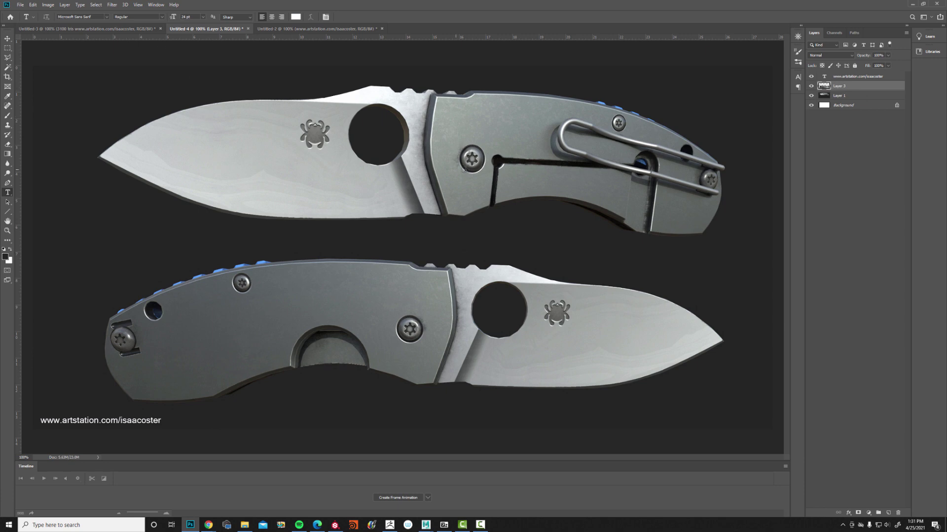
left_click(316, 28)
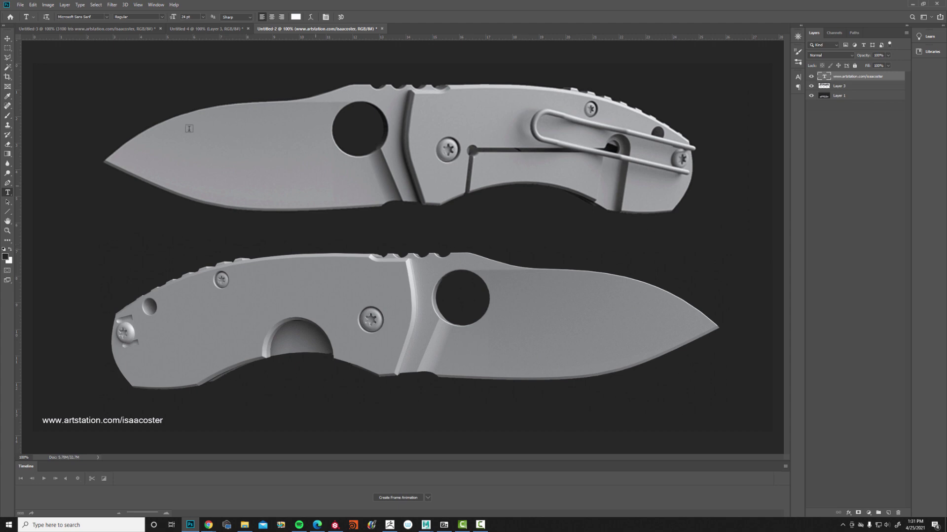
left_click(125, 29)
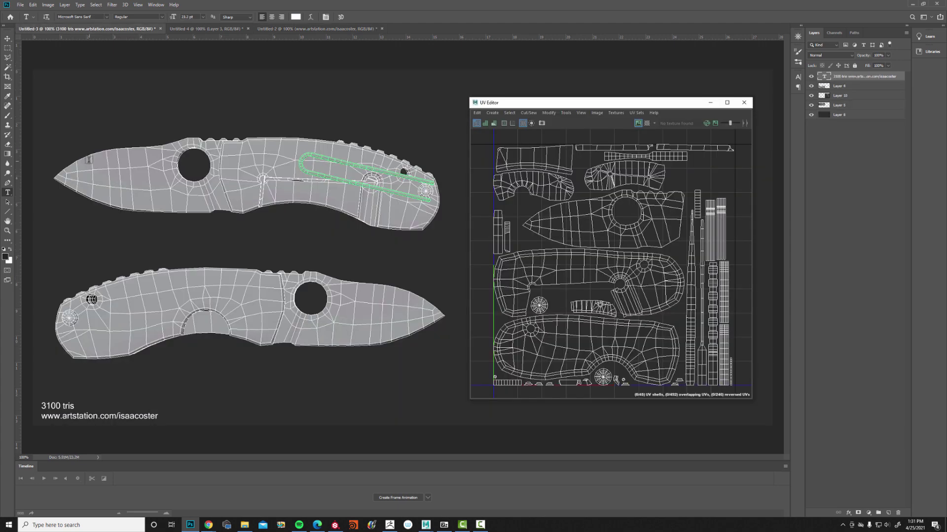